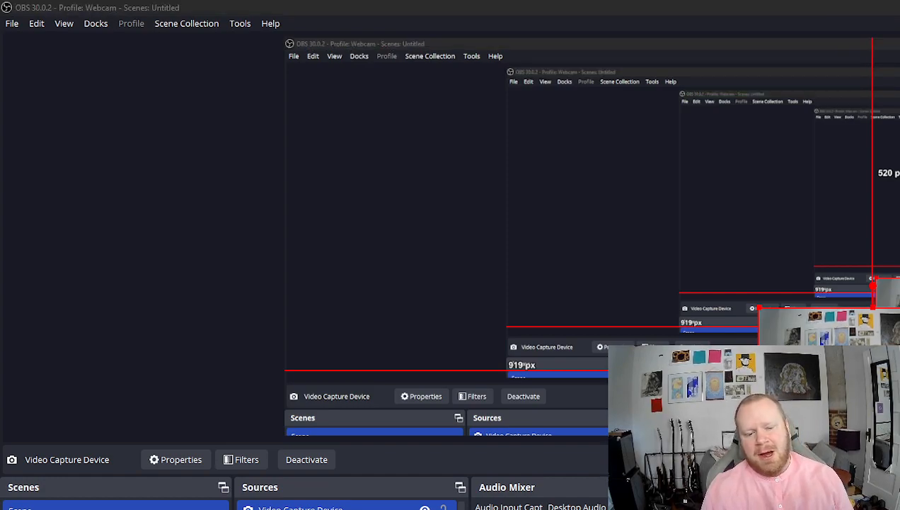
- Switch from OBS Studio to the Chrome window showing gimp.org/downloads
key(alt+Tab)
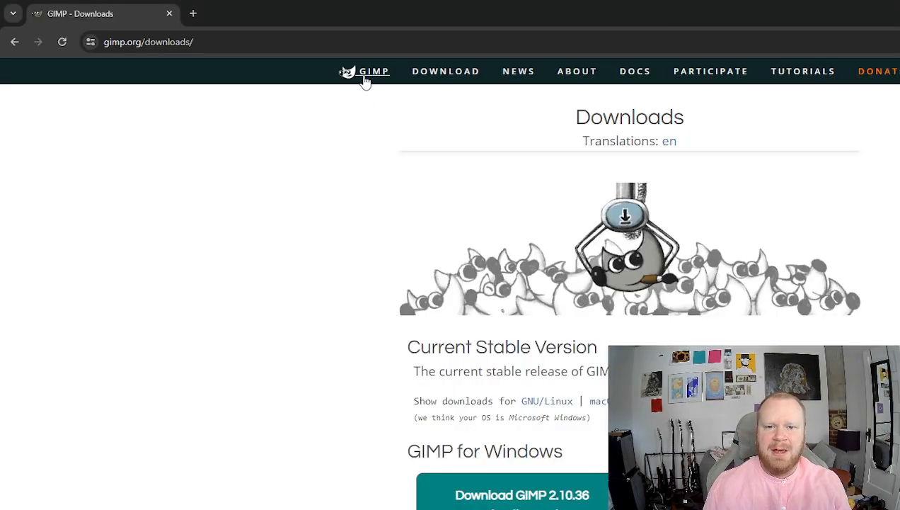
- Visit the GIMP home page, then its downloads page, in Chrome
click(364, 82)
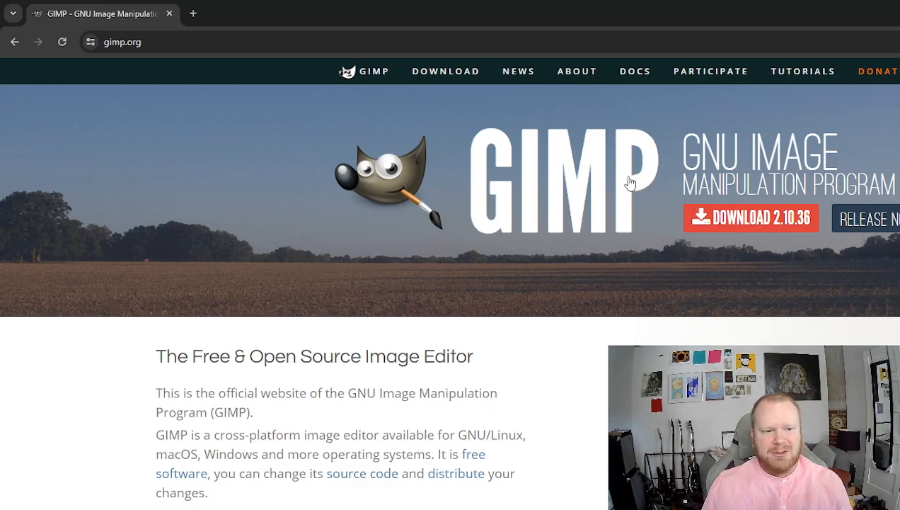
click(434, 75)
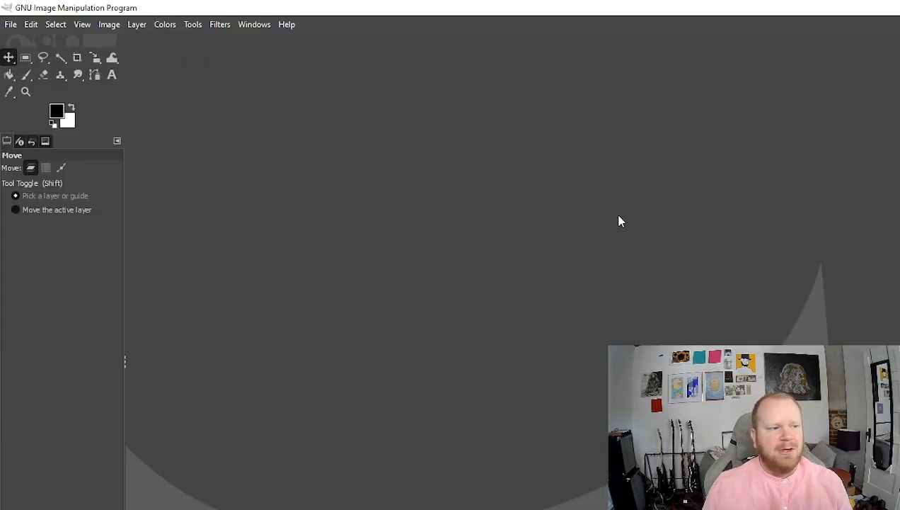
- Make a new untitled 1920×1080 px white image with a single layer
click(12, 26)
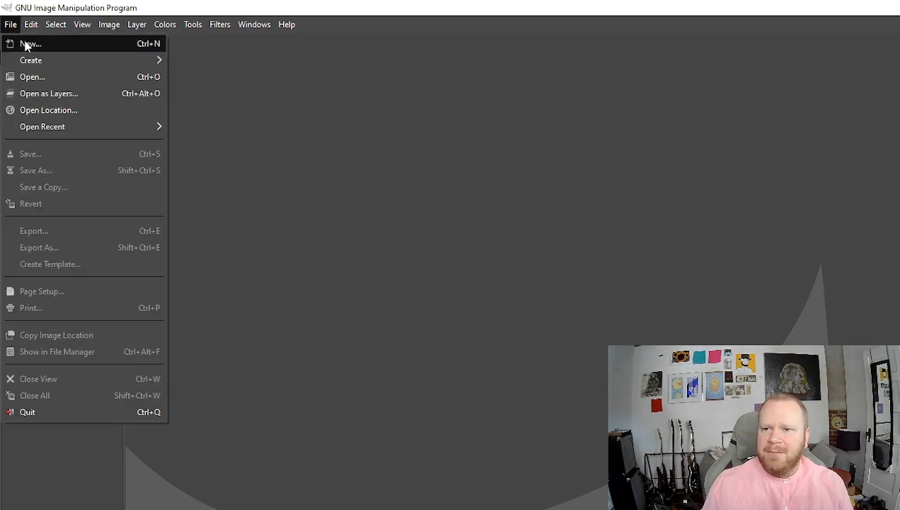
click(29, 42)
drag(577, 115, 714, 148)
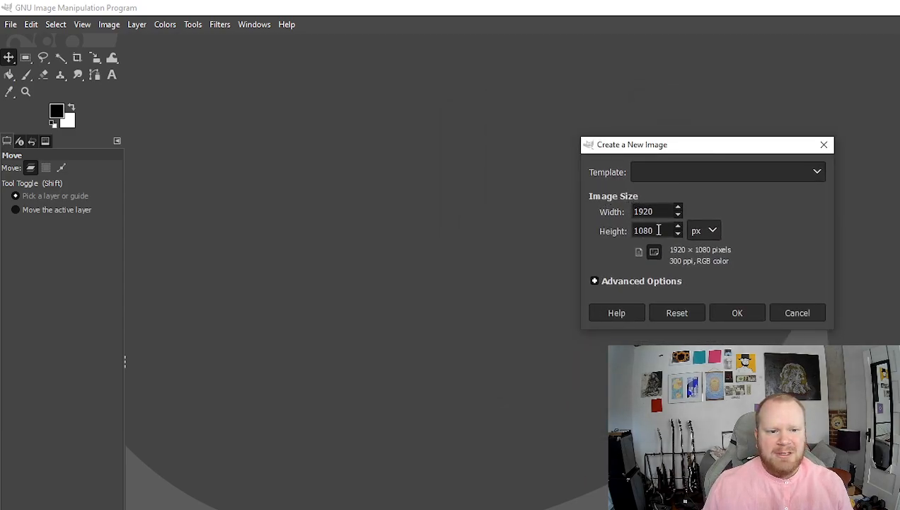
click(737, 314)
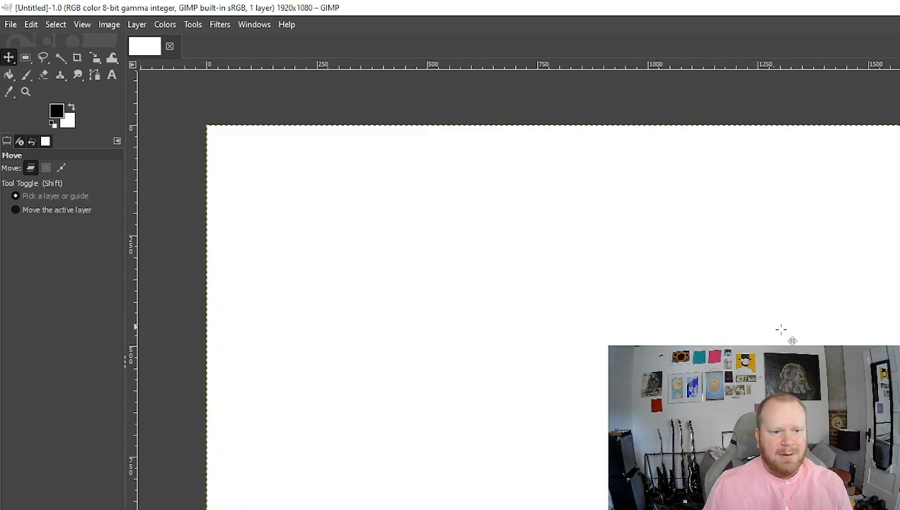
click(11, 25)
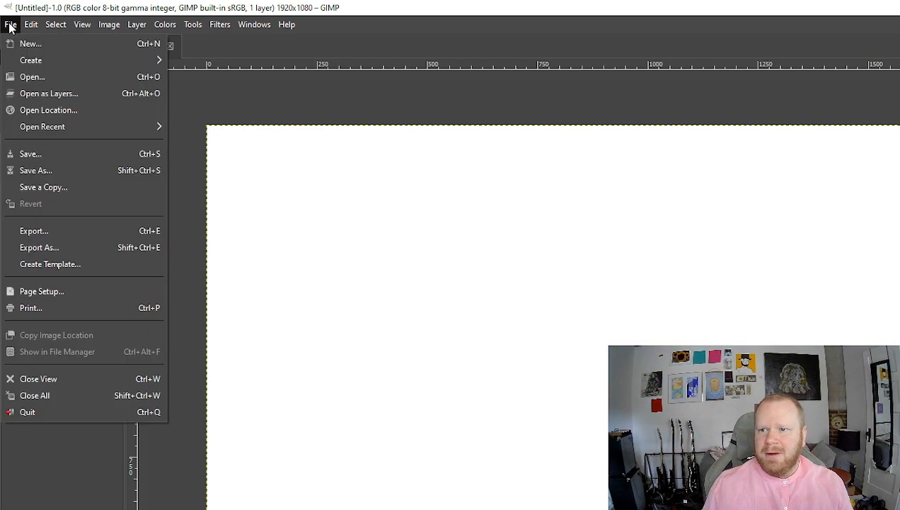
- Open Teapot_Top.jpg, Teapot_Right.jpg and Teapot_Front.jpg together as layers in the new image
click(61, 93)
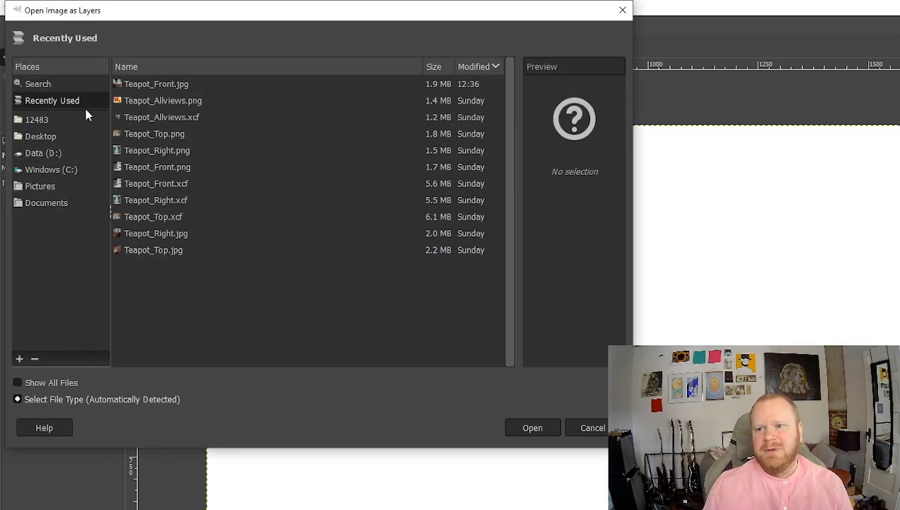
click(163, 248)
click(164, 236)
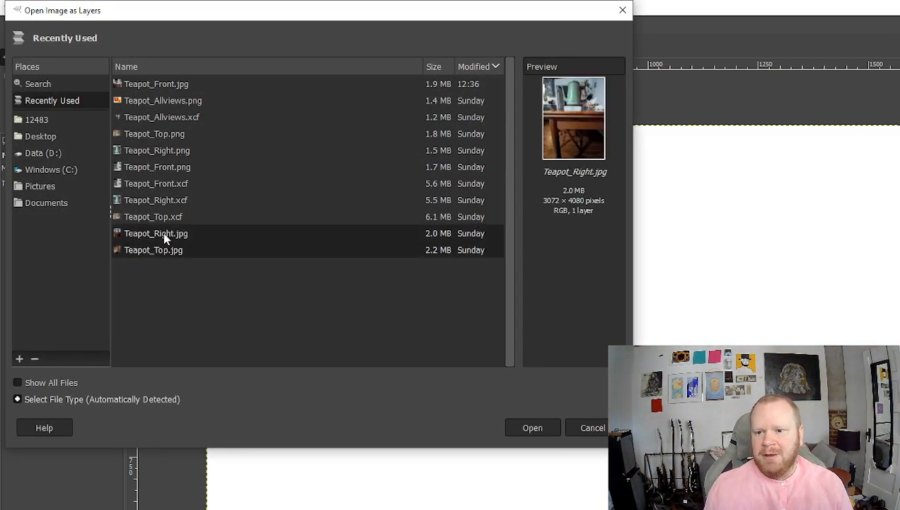
click(162, 86)
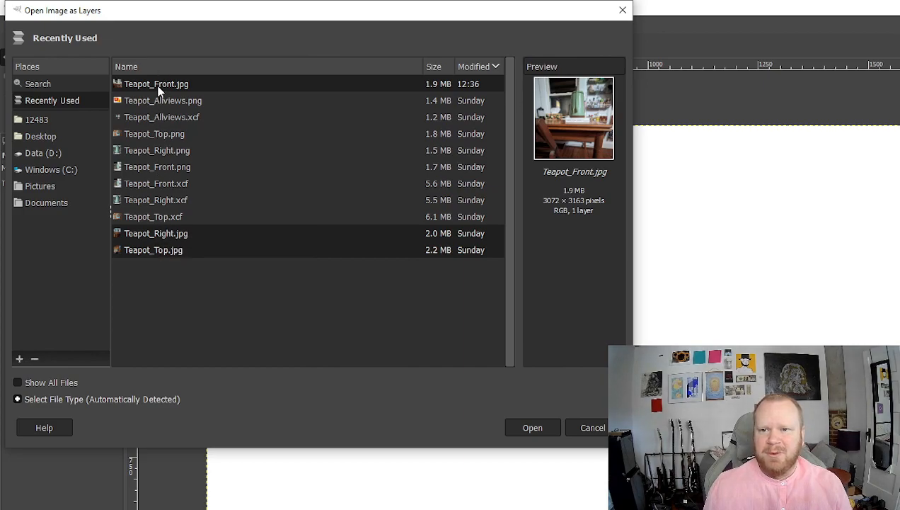
click(533, 428)
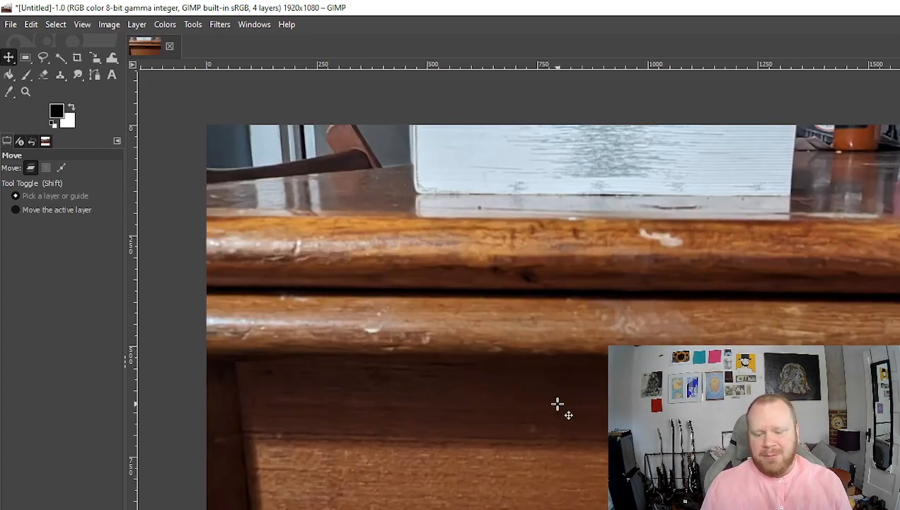
- Zoom out so the whole canvas and the oversized photo layers around it are visible
scroll(640, 365, down, 3)
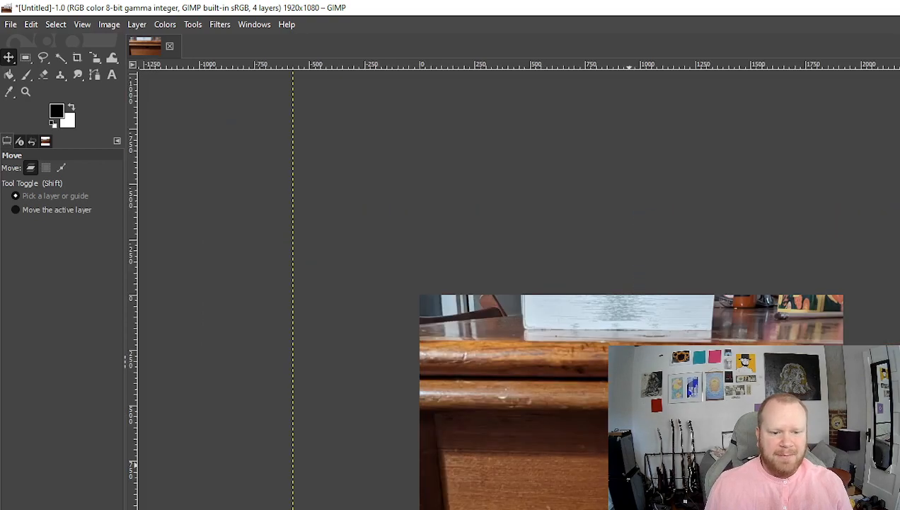
scroll(637, 453, down, 2)
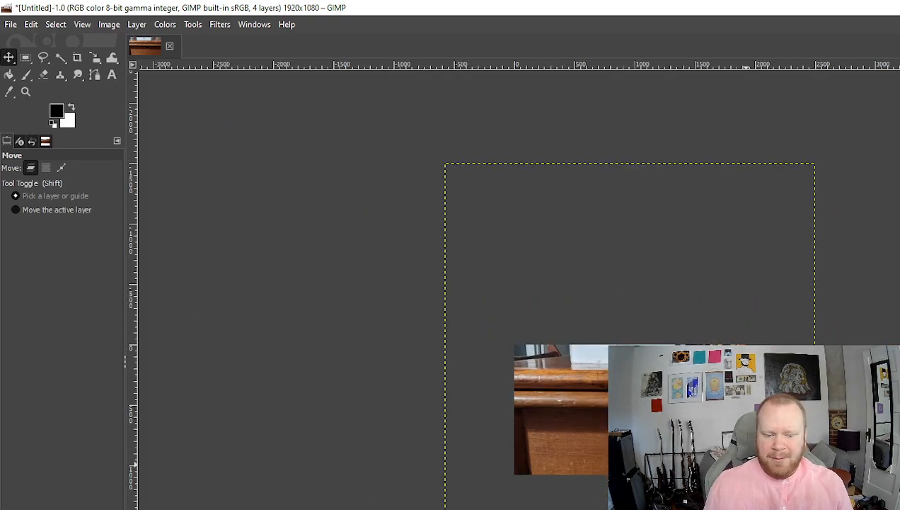
scroll(687, 480, down, 1)
scroll(786, 509, up, 1)
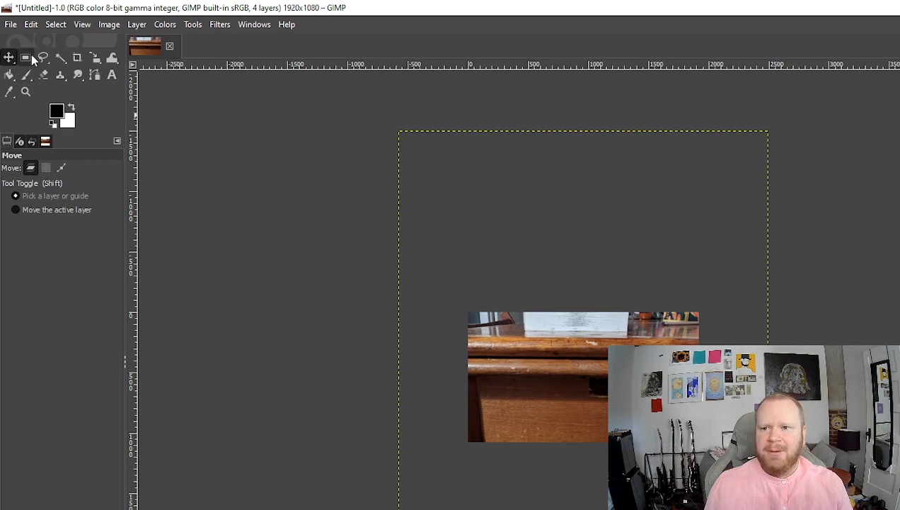
- Shrink the front teapot photo to a small thumbnail and move it onto the canvas
click(93, 61)
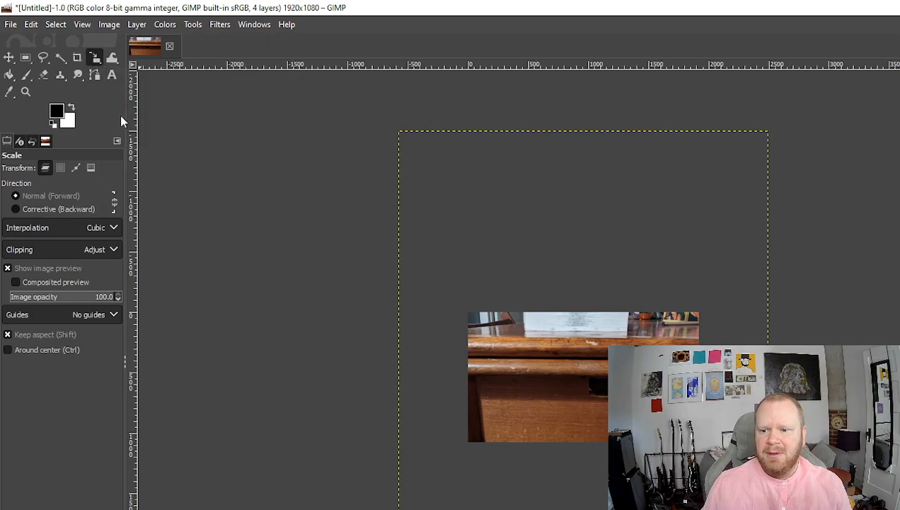
click(664, 496)
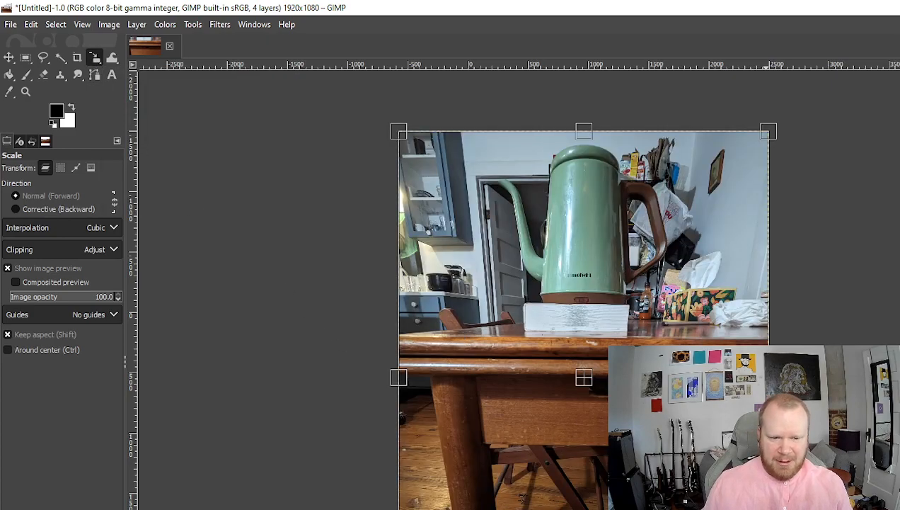
drag(664, 495, 444, 196)
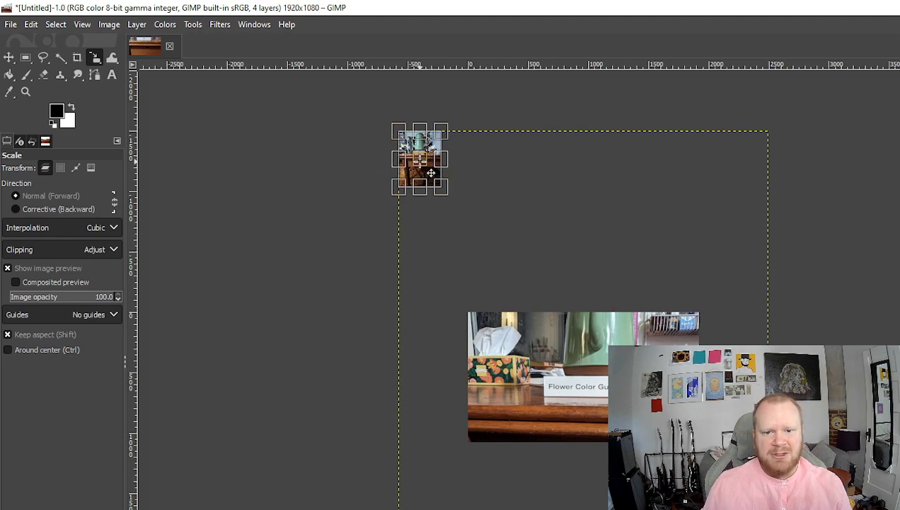
drag(429, 152, 545, 384)
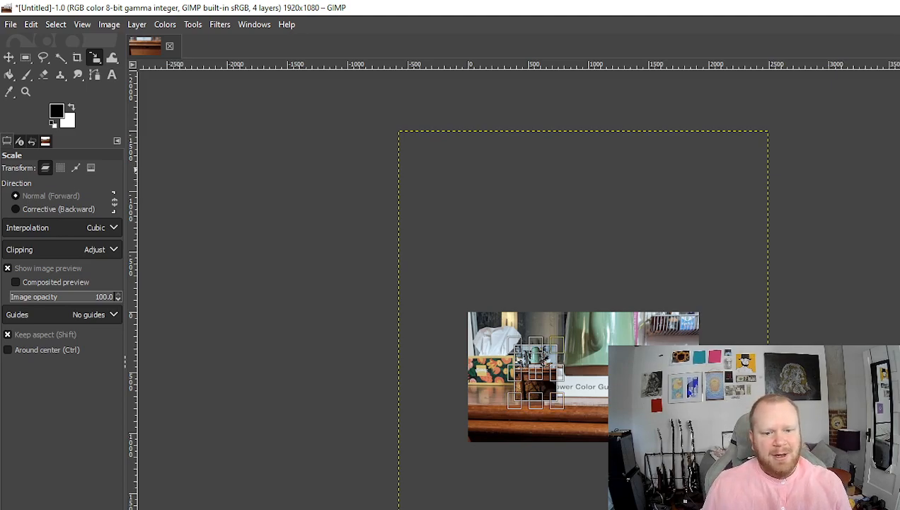
key(Escape)
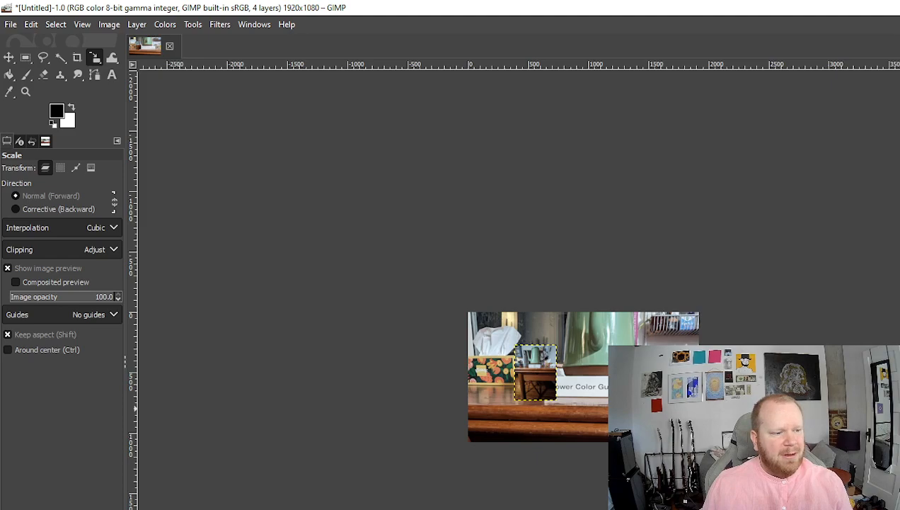
- Shrink the side-view teapot photo and place it on the right of the canvas
click(893, 414)
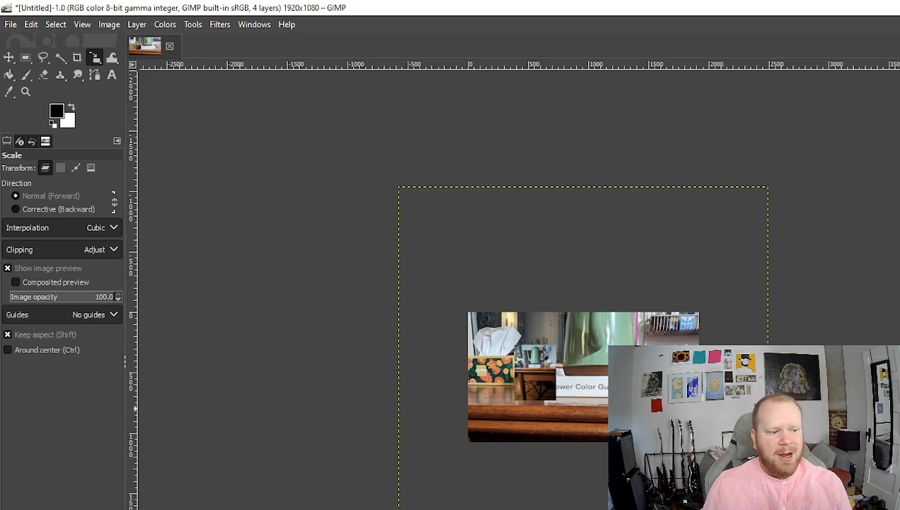
click(634, 395)
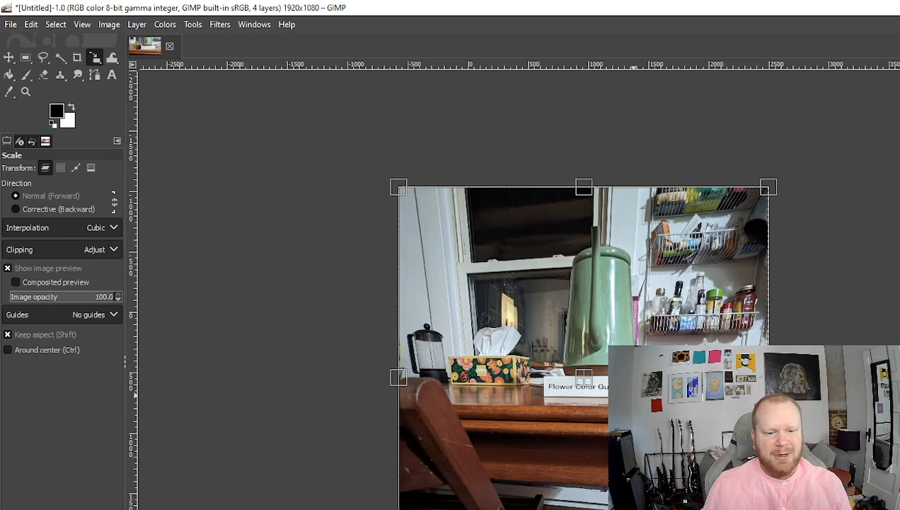
click(893, 418)
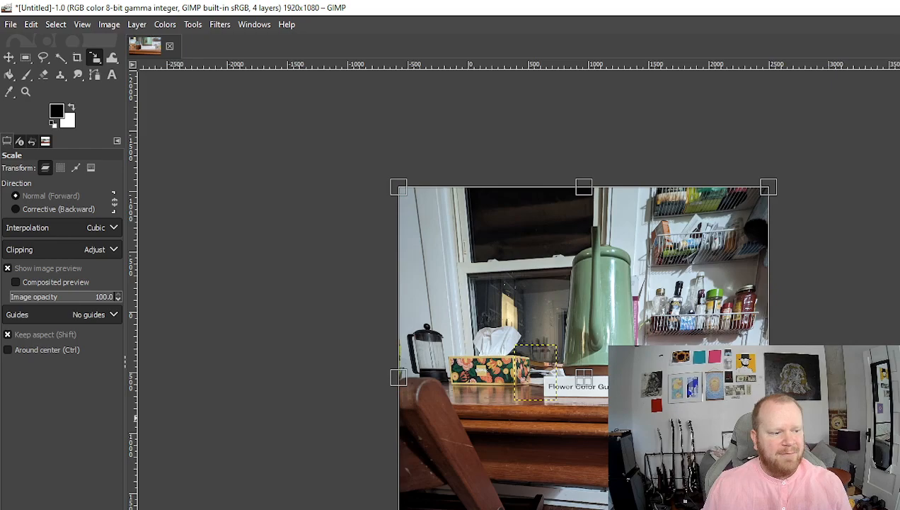
click(893, 499)
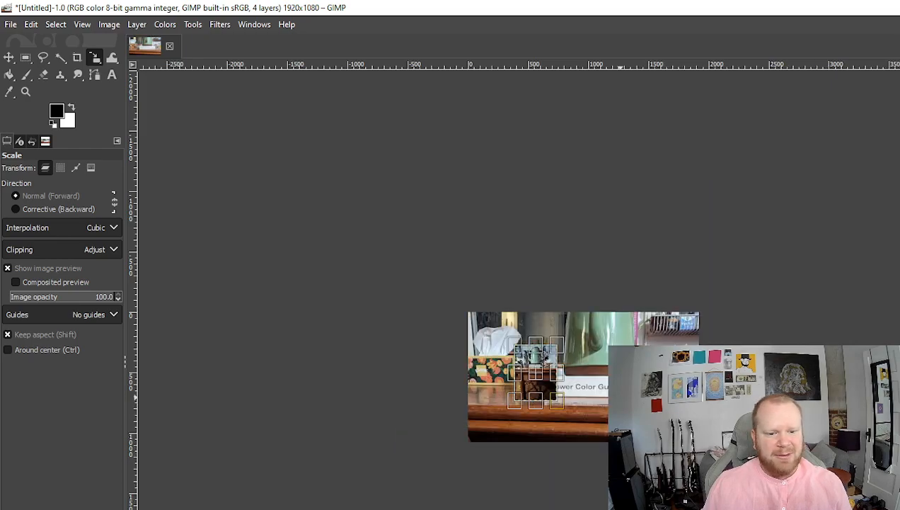
key(Return)
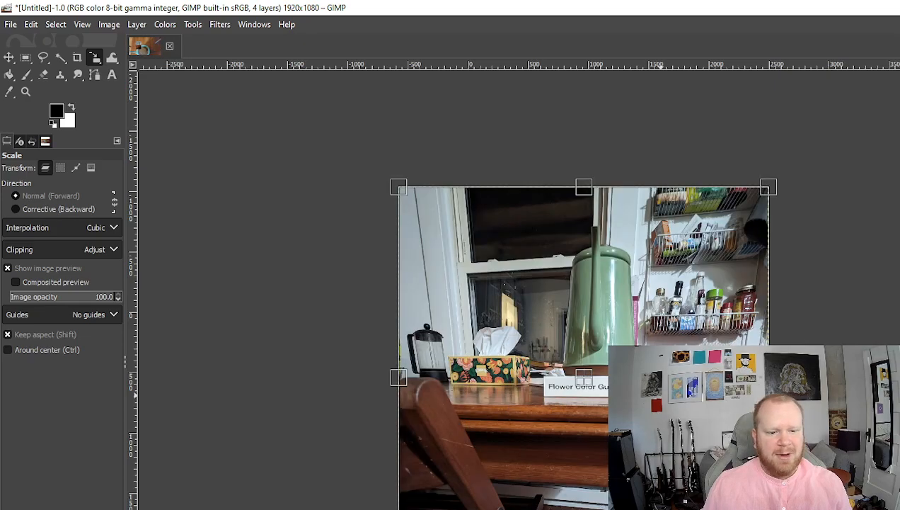
drag(766, 460, 448, 241)
drag(422, 211, 599, 354)
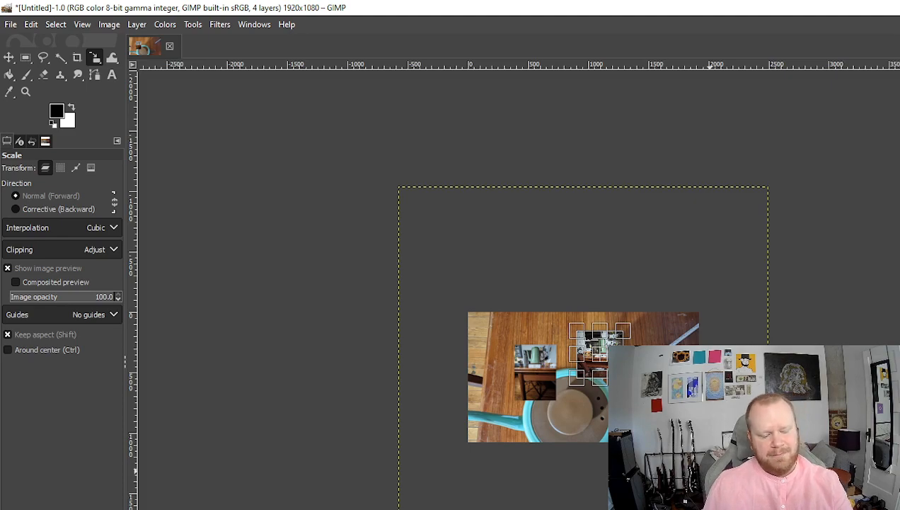
key(Return)
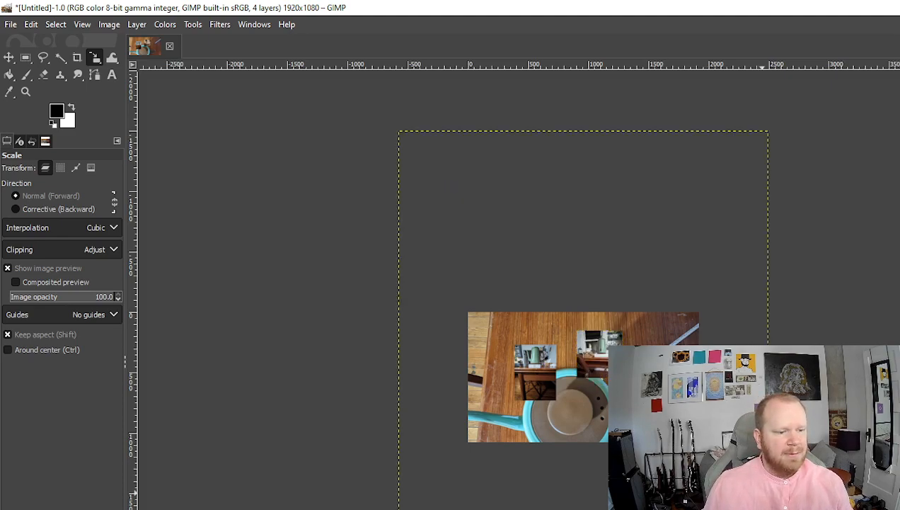
- Shrink the top-view teapot photo and place it on the white canvas
click(632, 423)
drag(632, 423, 414, 185)
drag(414, 151, 615, 393)
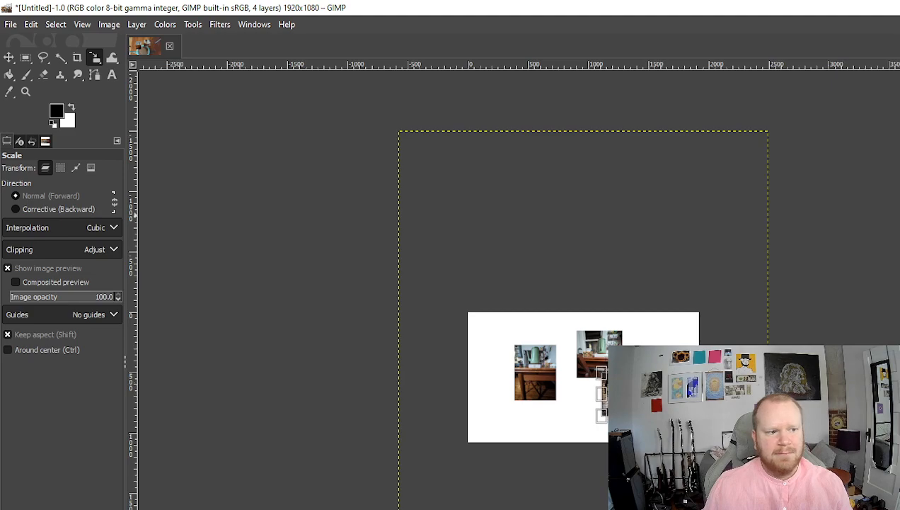
key(Return)
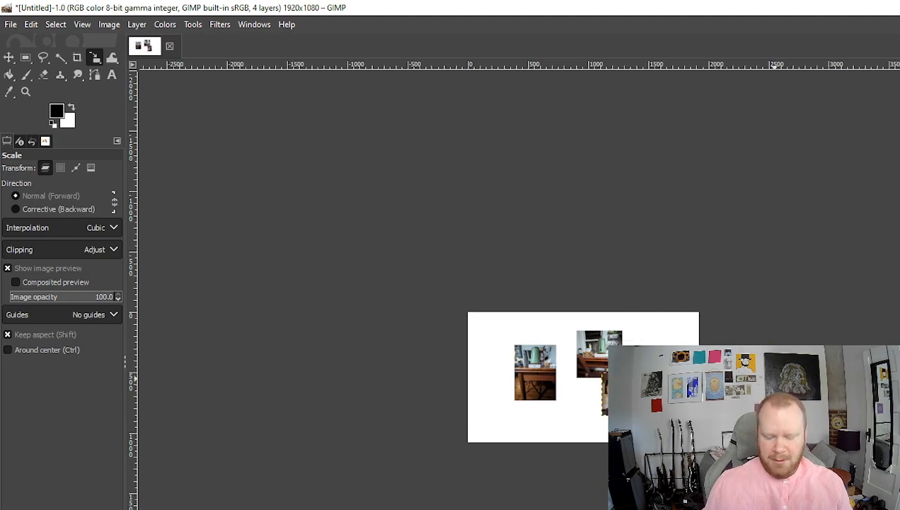
scroll(446, 267, up, 4)
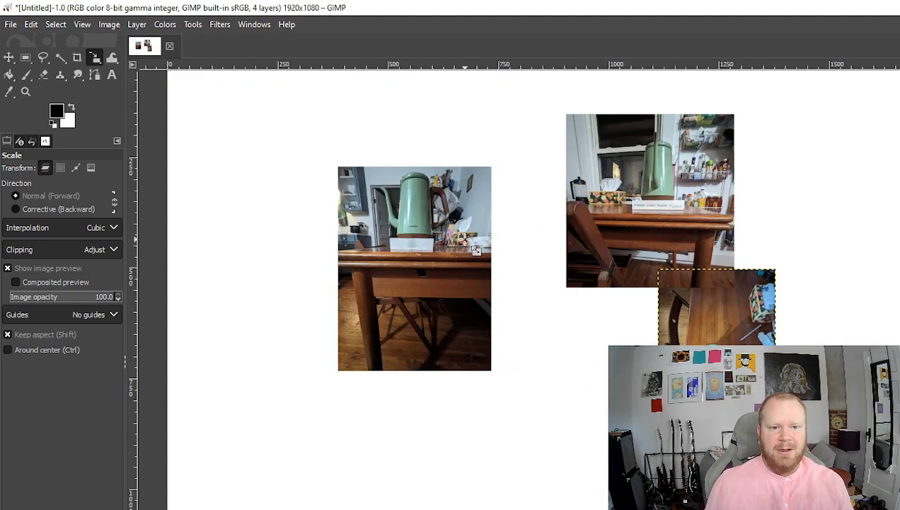
scroll(496, 297, down, 1)
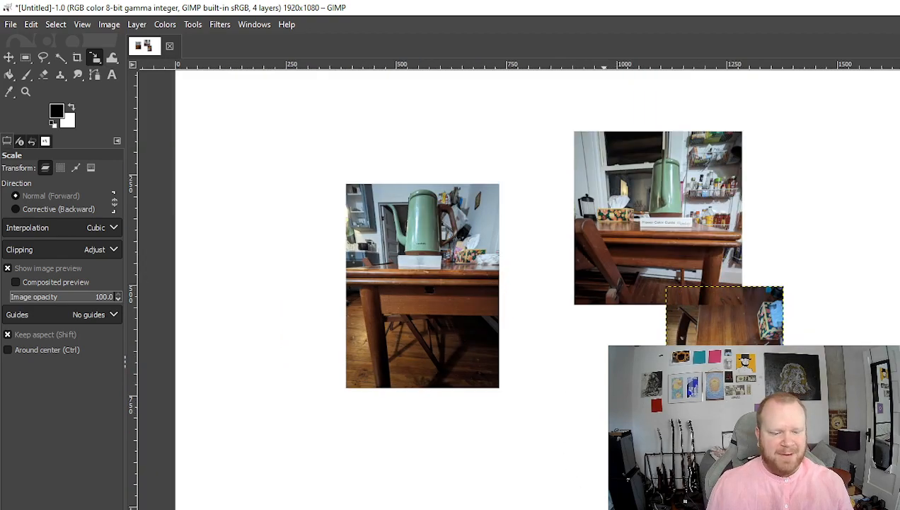
drag(560, 460, 601, 509)
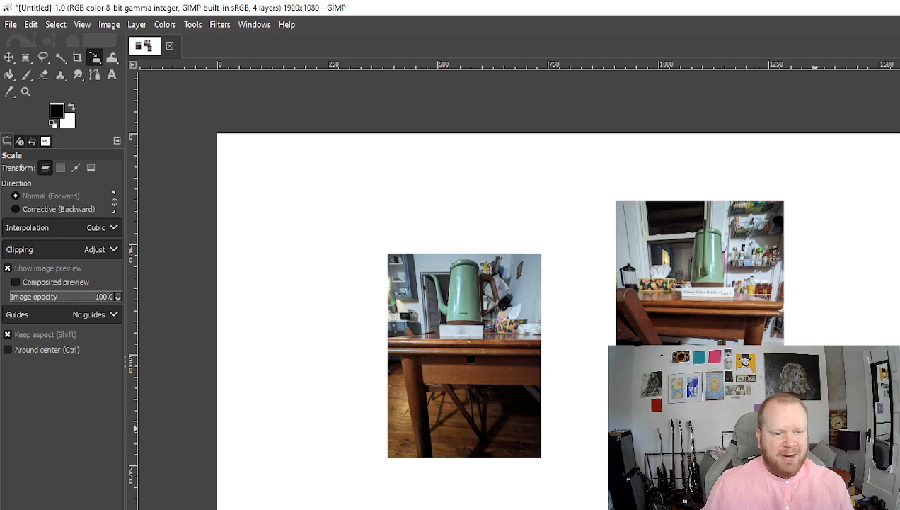
- Draw a crop rectangle around the top-view teapot and apply it
click(78, 58)
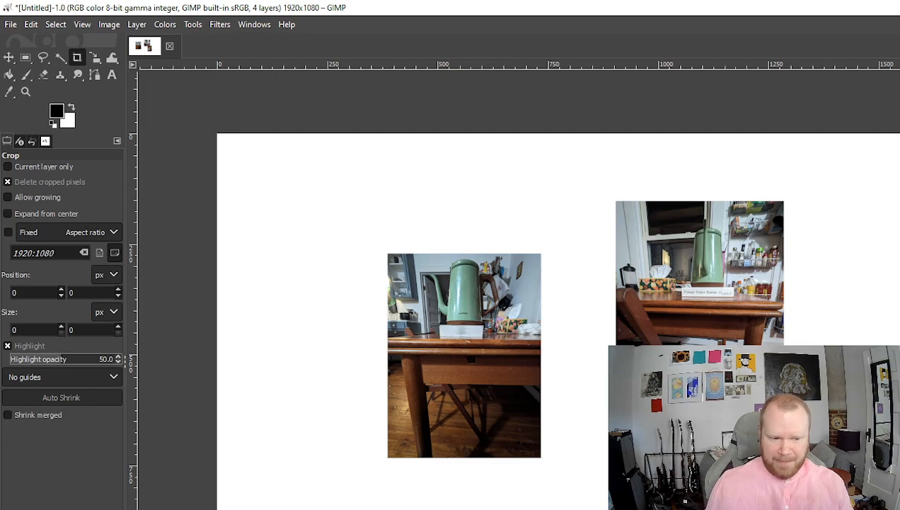
scroll(398, 388, up, 3)
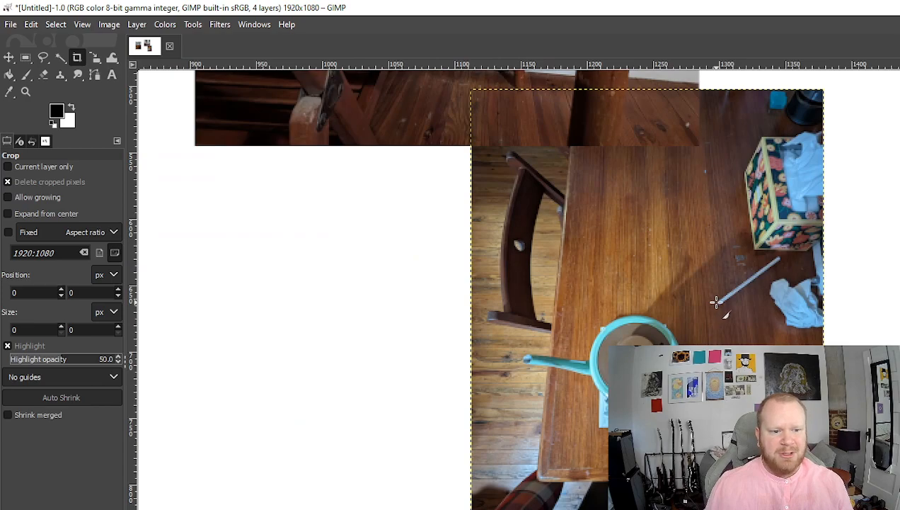
drag(719, 303, 521, 426)
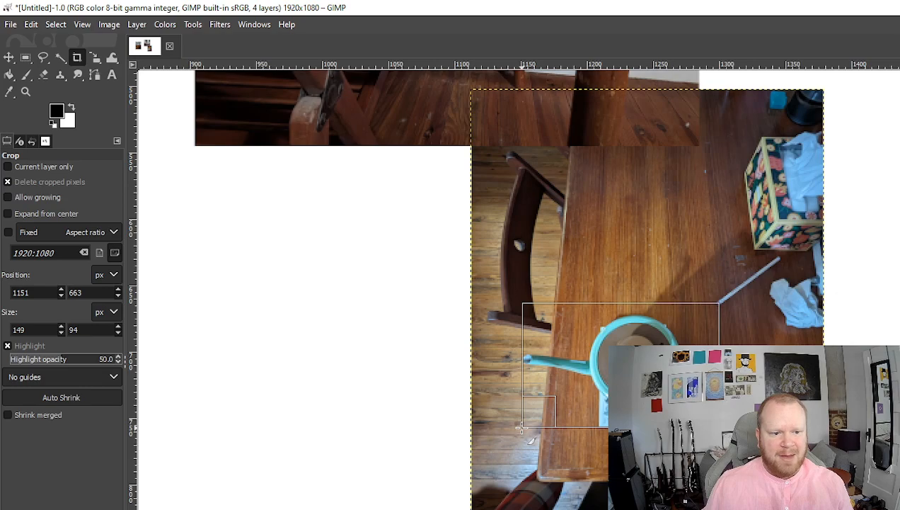
drag(522, 426, 521, 426)
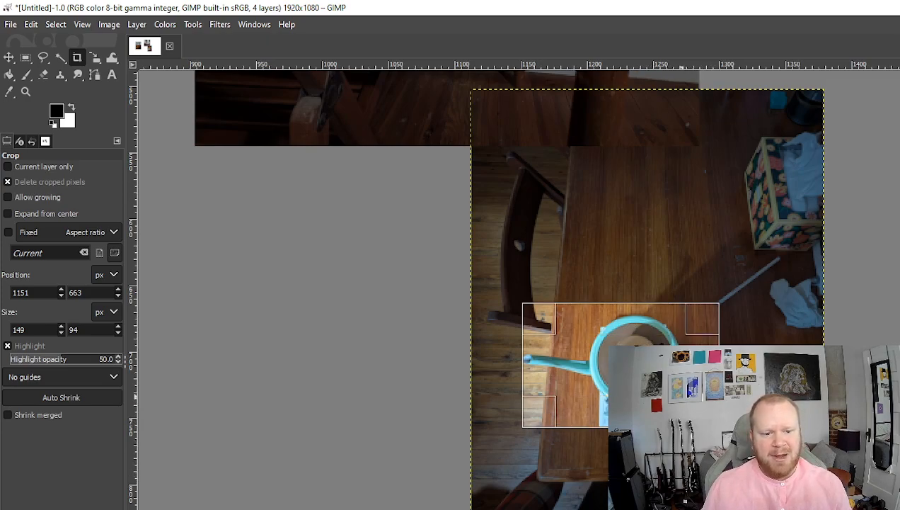
key(Return)
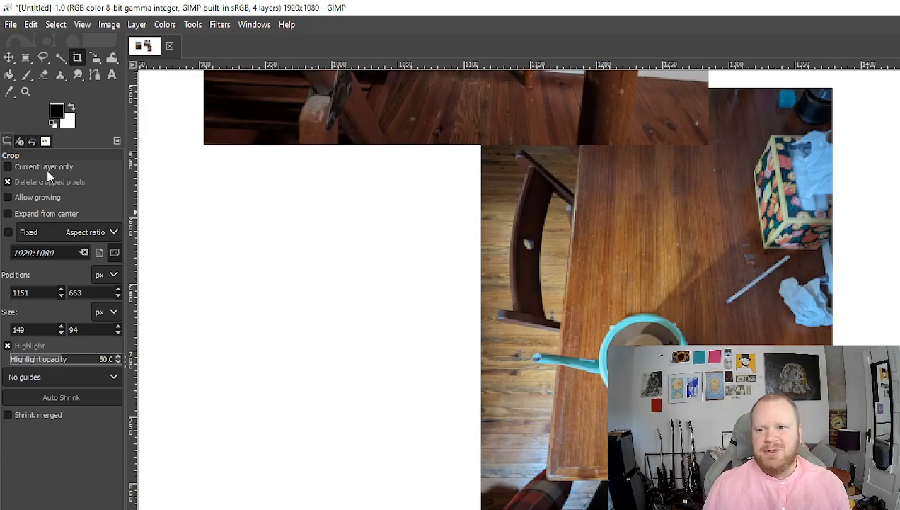
- With Current layer only enabled, crop just the top-down photo layer around the teapot
click(9, 168)
click(8, 168)
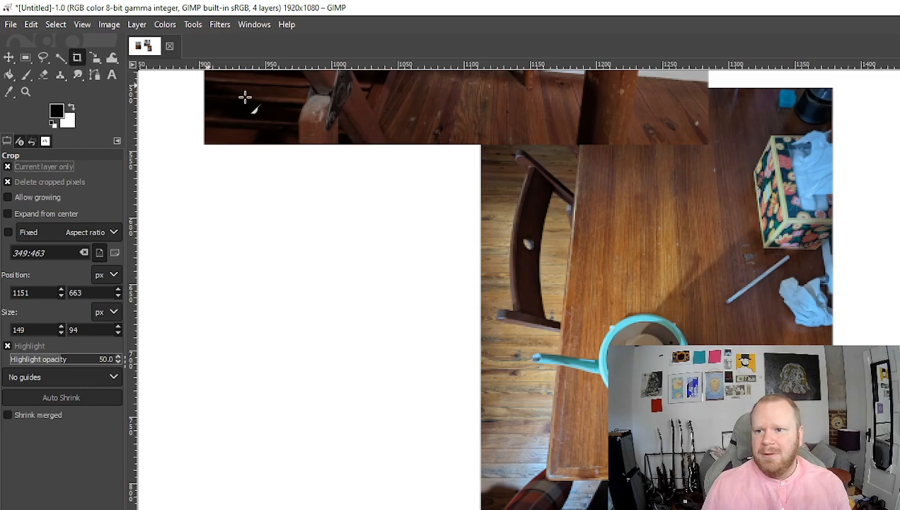
drag(730, 303, 667, 439)
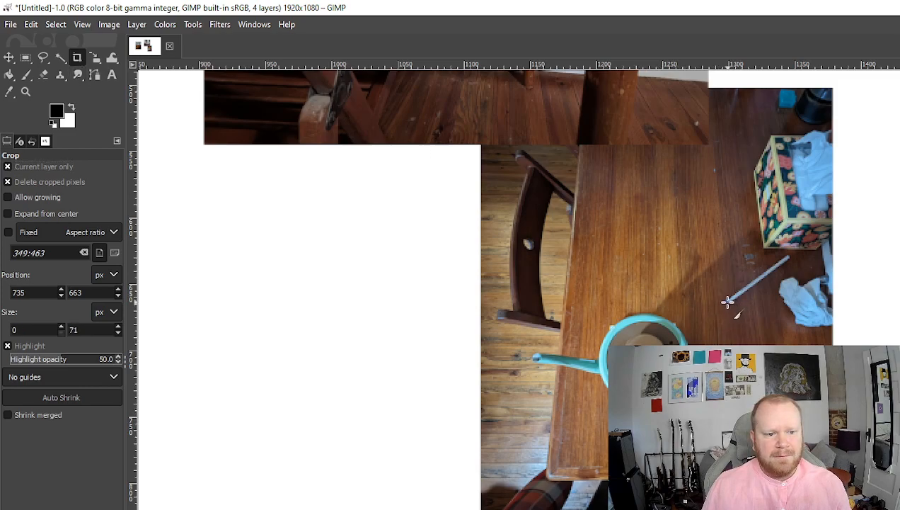
key(Page_Up)
key(Page_Up)
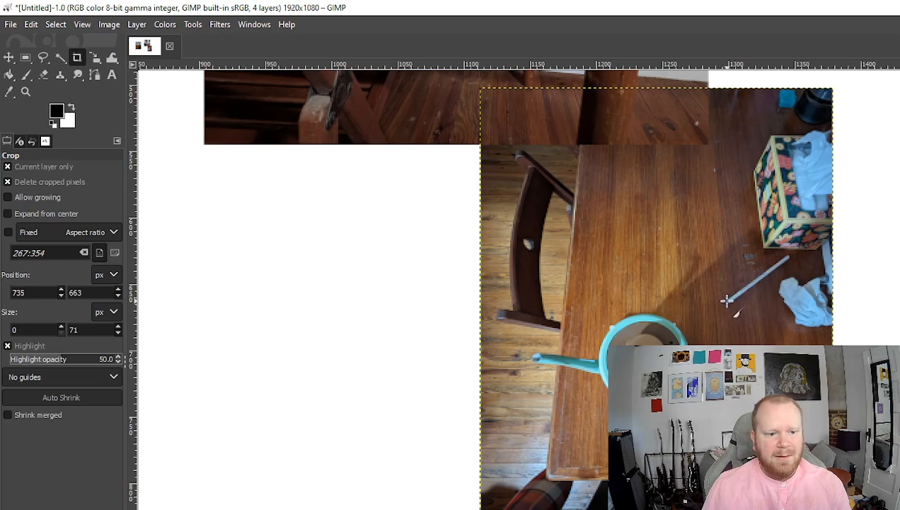
drag(728, 302, 531, 421)
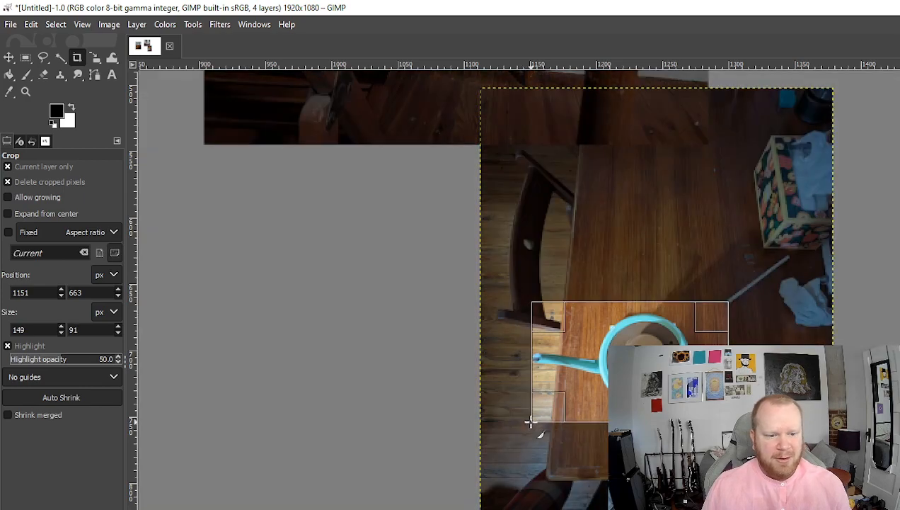
key(Return)
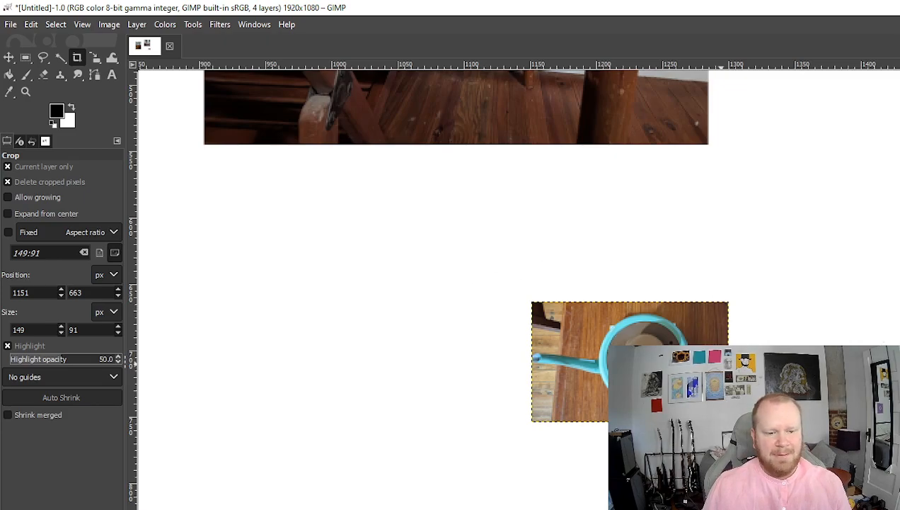
key(ctrl+z)
key(ctrl+z)
key(ctrl+z)
key(ctrl+z)
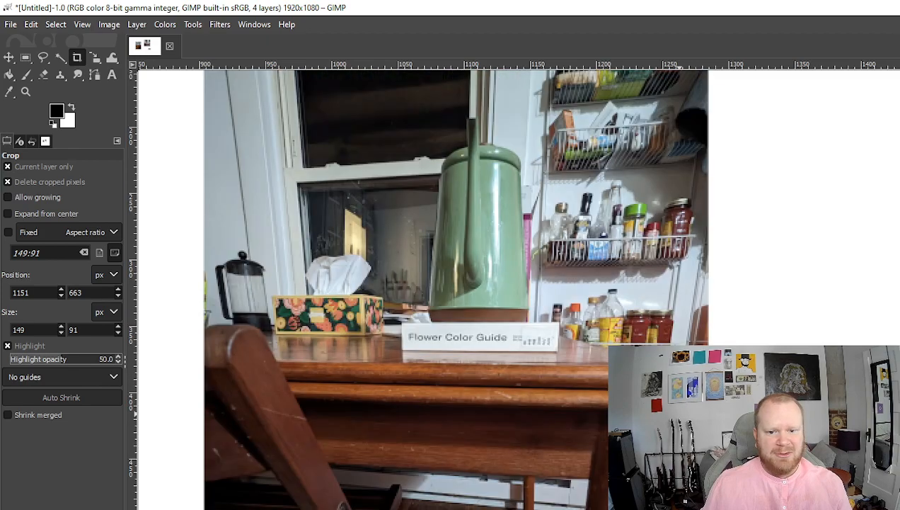
- Crop the side-view photo layer to a 95×177 px area around the green kettle
scroll(791, 446, up, 2)
scroll(791, 445, down, 1)
scroll(791, 446, up, 1)
scroll(791, 446, down, 2)
scroll(814, 437, down, 3)
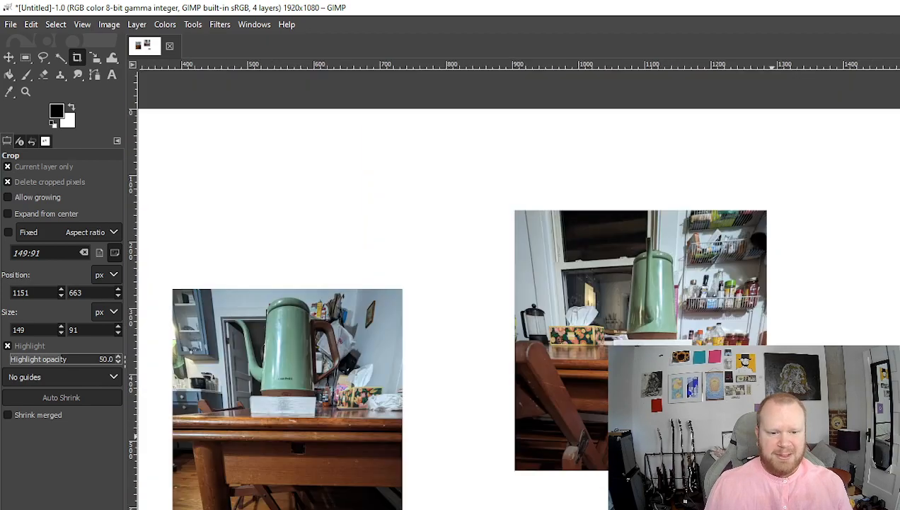
scroll(697, 321, up, 3)
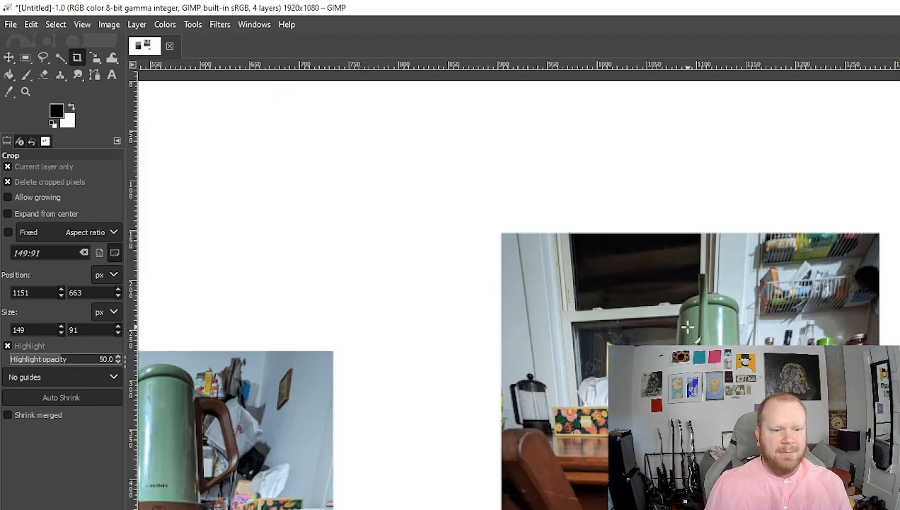
click(899, 417)
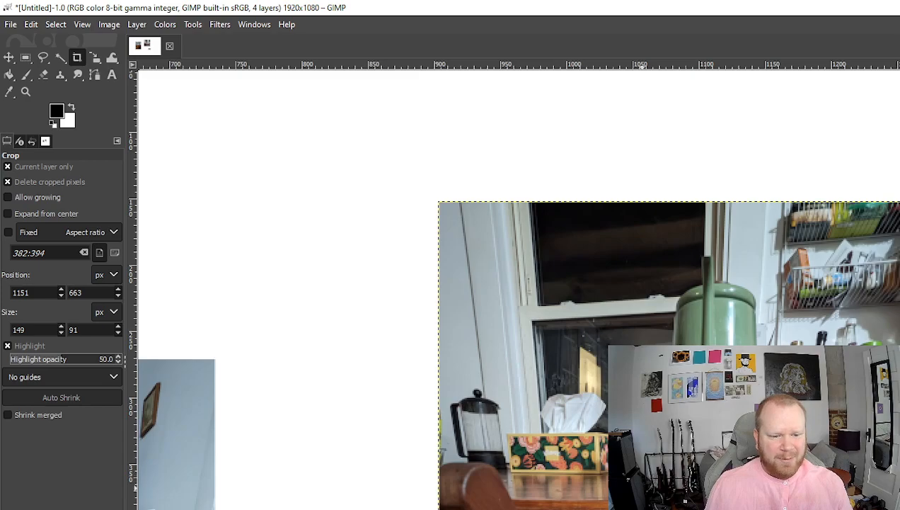
drag(645, 489, 770, 253)
key(Return)
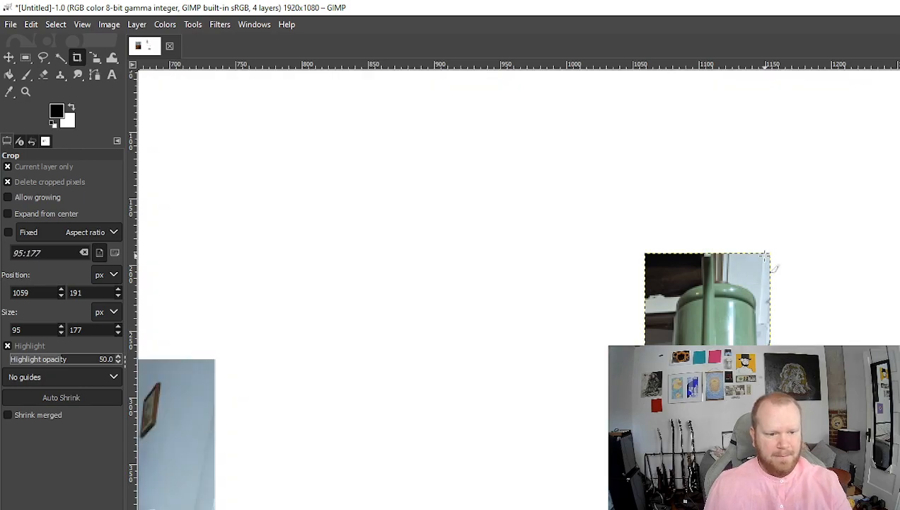
scroll(376, 507, down, 1)
- Crop the front-view photo layer to a 159×171 px area around the green kettle
scroll(411, 506, down, 1)
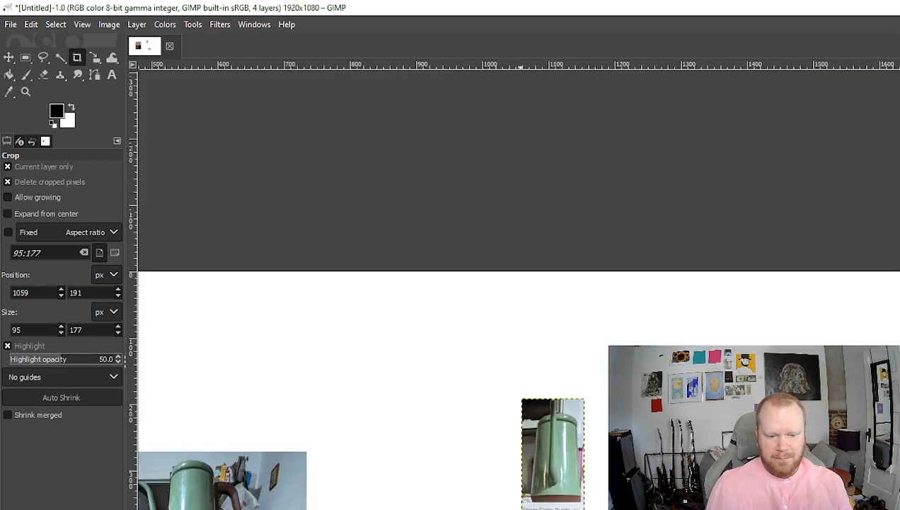
scroll(428, 457, left, 4)
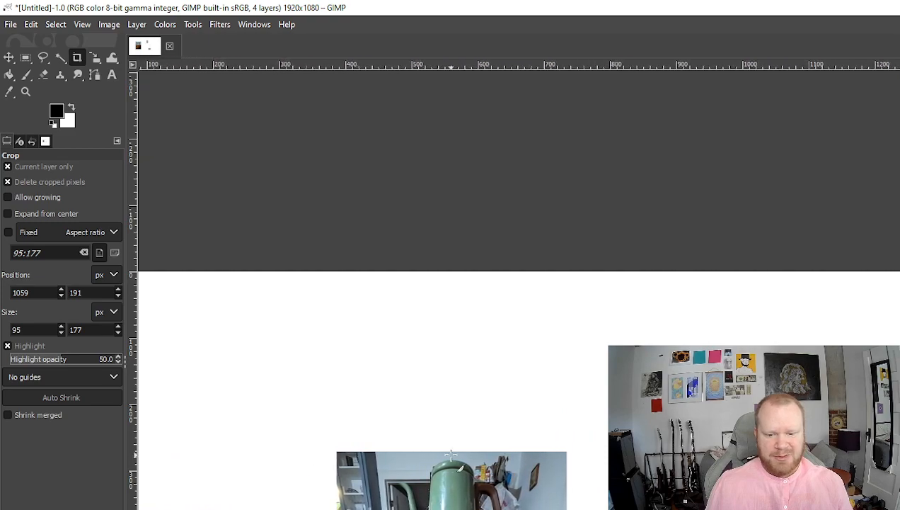
scroll(427, 457, down, 2)
scroll(410, 396, up, 1)
scroll(448, 344, up, 1)
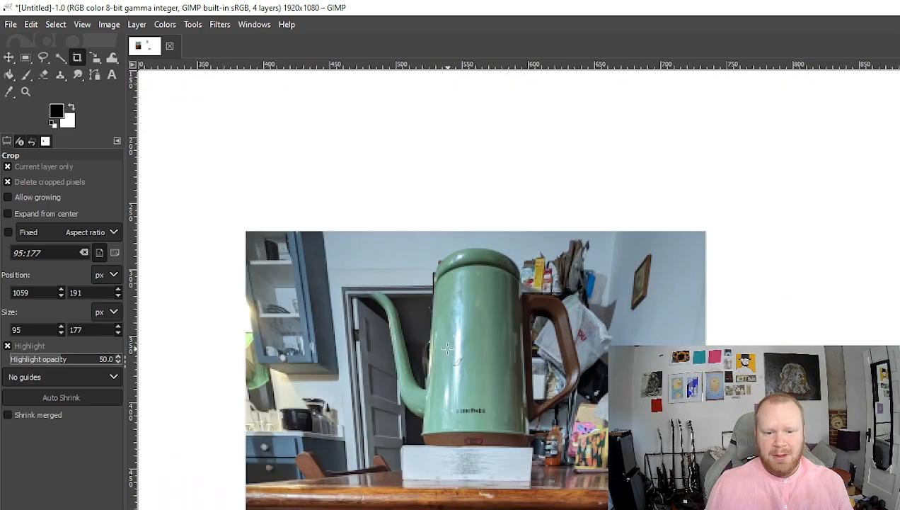
click(897, 396)
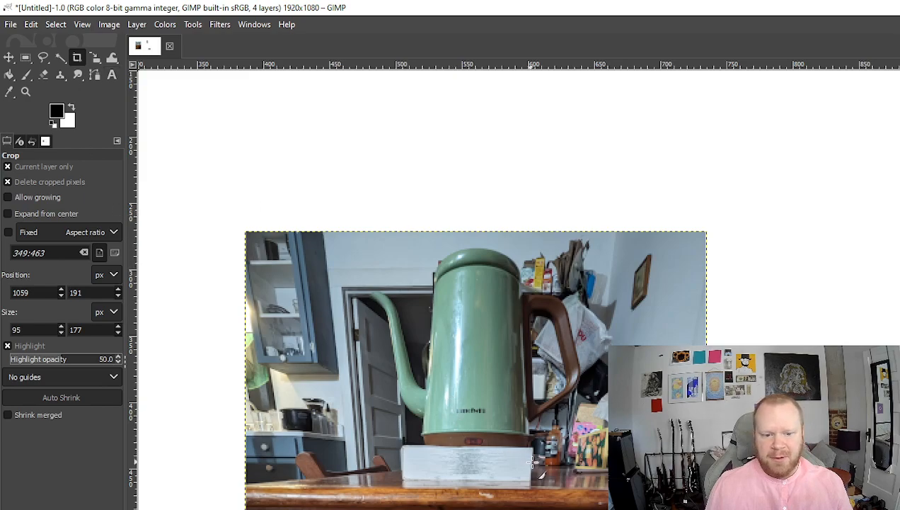
drag(575, 469, 366, 242)
key(Return)
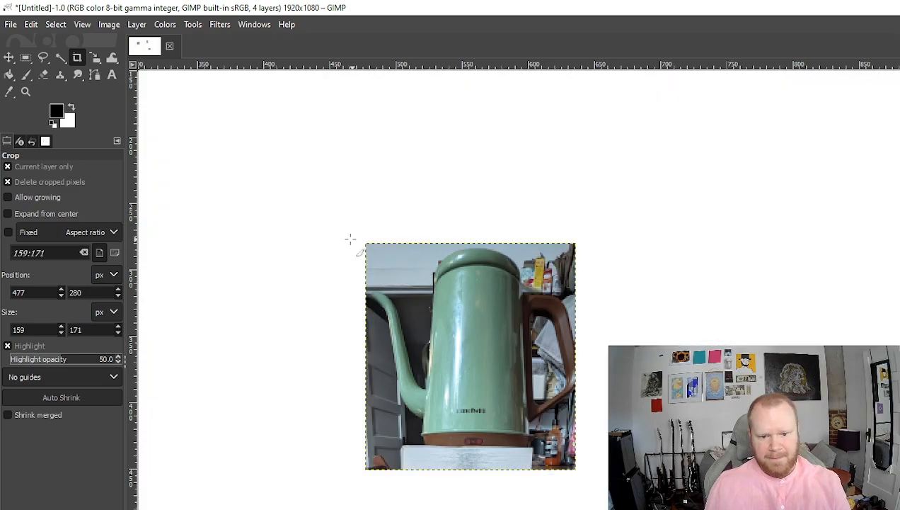
scroll(734, 502, down, 3)
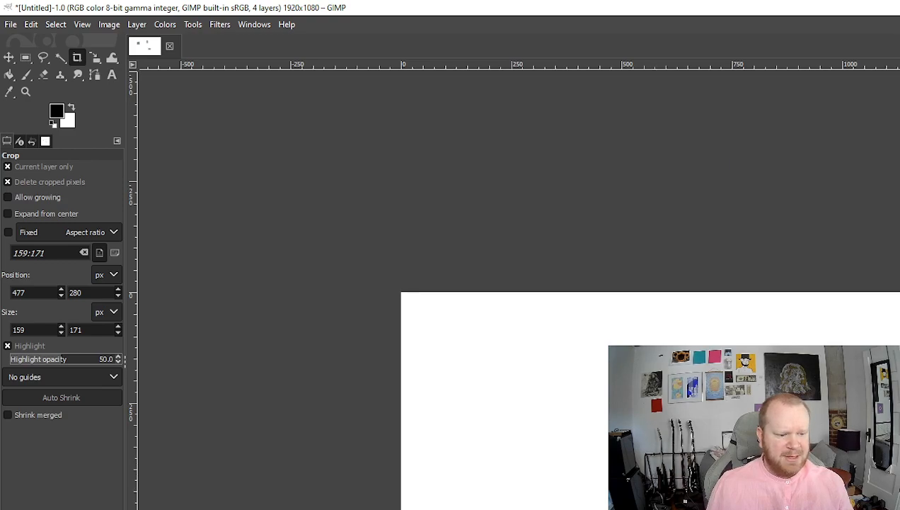
scroll(819, 504, down, 1)
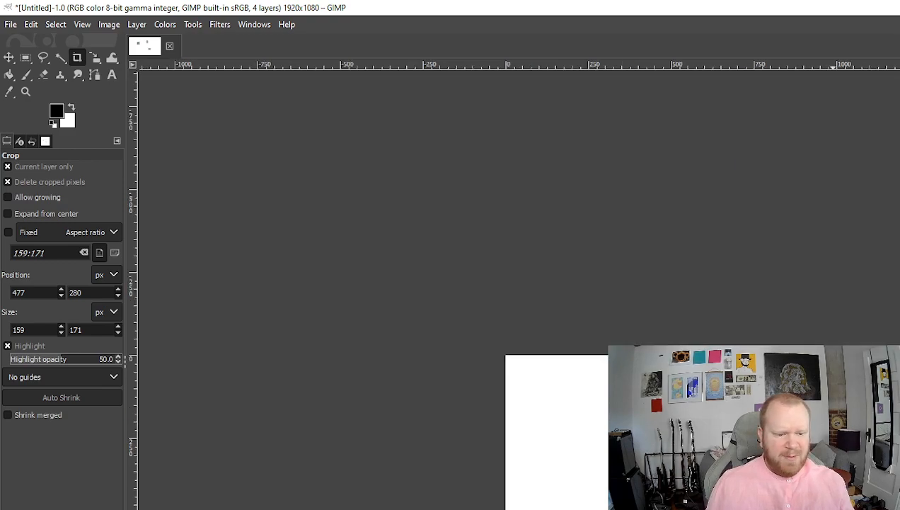
- Switch to the Scale tool with proportions locked and straighten the rotated canvas view
click(99, 59)
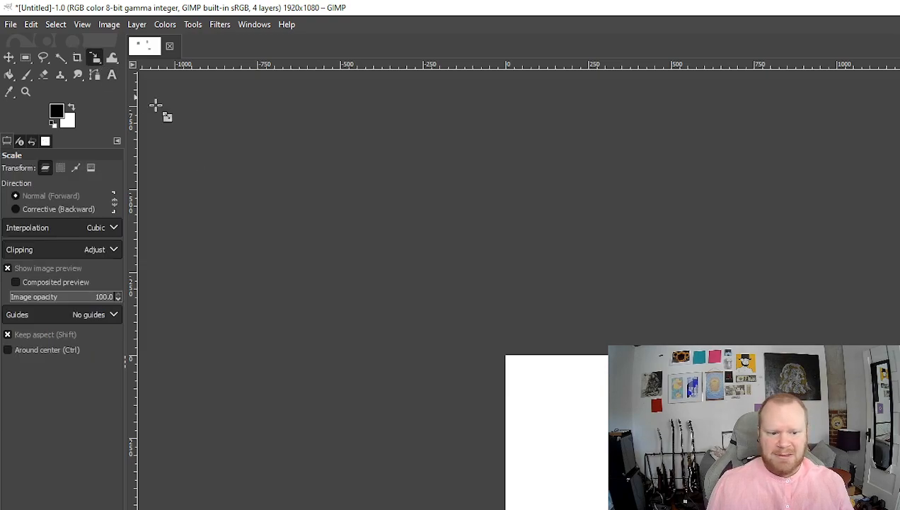
drag(806, 507, 828, 507)
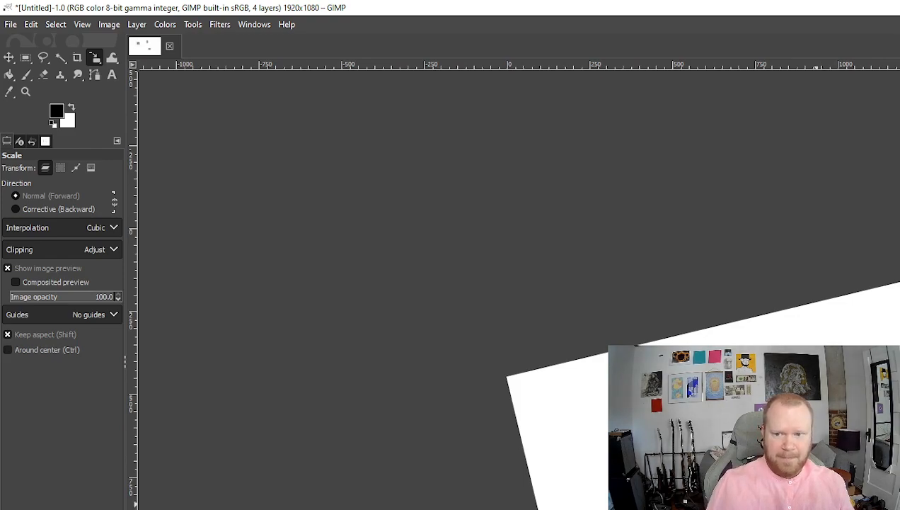
scroll(860, 495, down, 5)
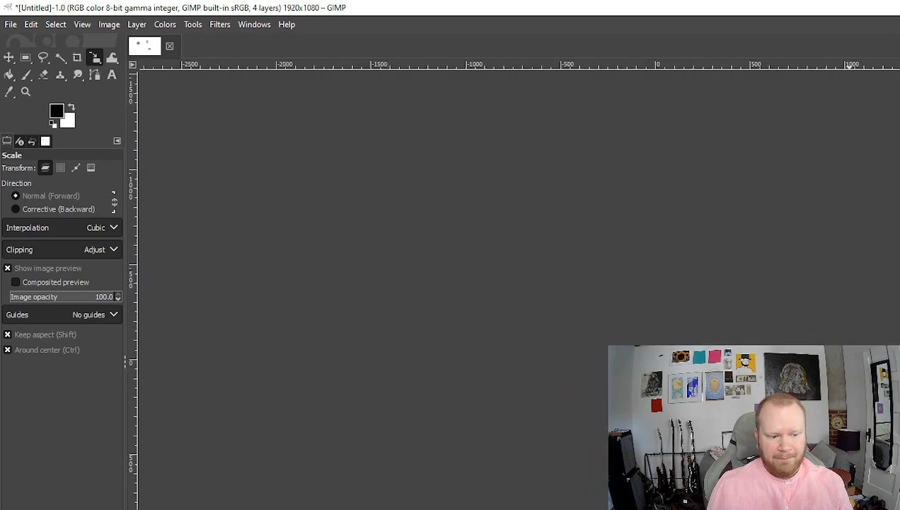
scroll(855, 495, up, 7)
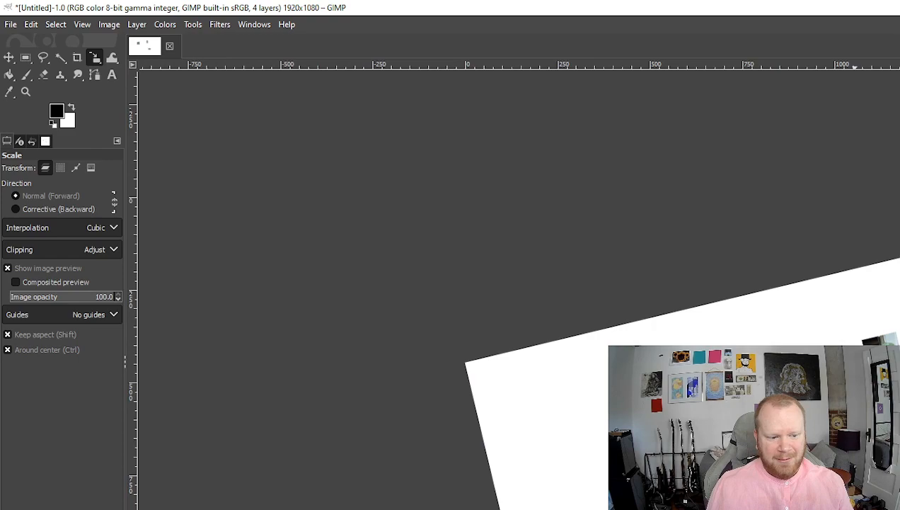
scroll(852, 506, down, 4)
scroll(850, 506, up, 2)
mouse_move(852, 506)
mouse_down()
mouse_move(764, 508)
mouse_move(869, 507)
mouse_up()
key(shift)
drag(899, 400, 898, 469)
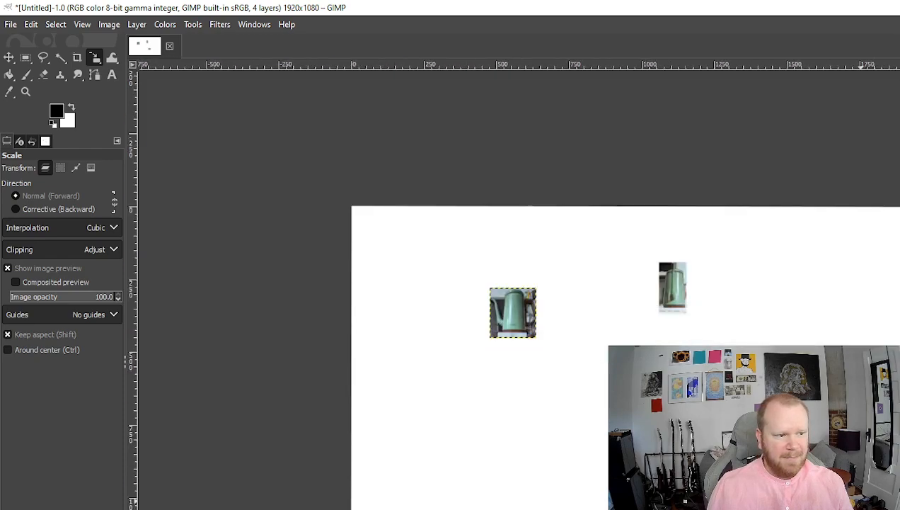
scroll(662, 489, up, 2)
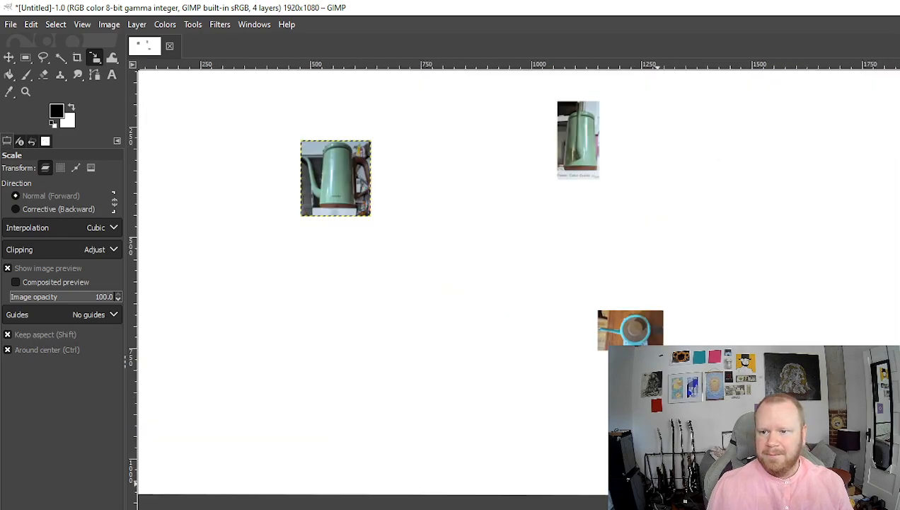
scroll(531, 406, up, 2)
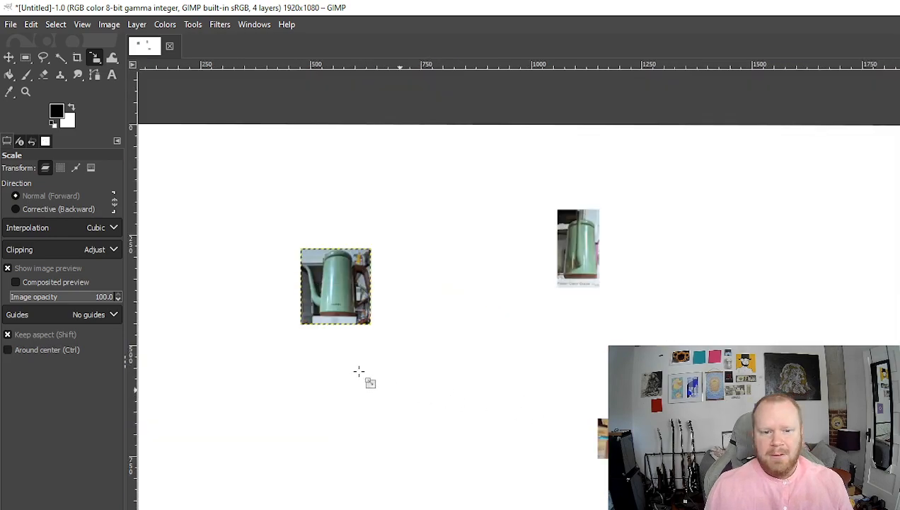
- Enlarge the front, side-view and top-view photos, applying the top-view photo's new size
click(346, 292)
drag(383, 337, 520, 405)
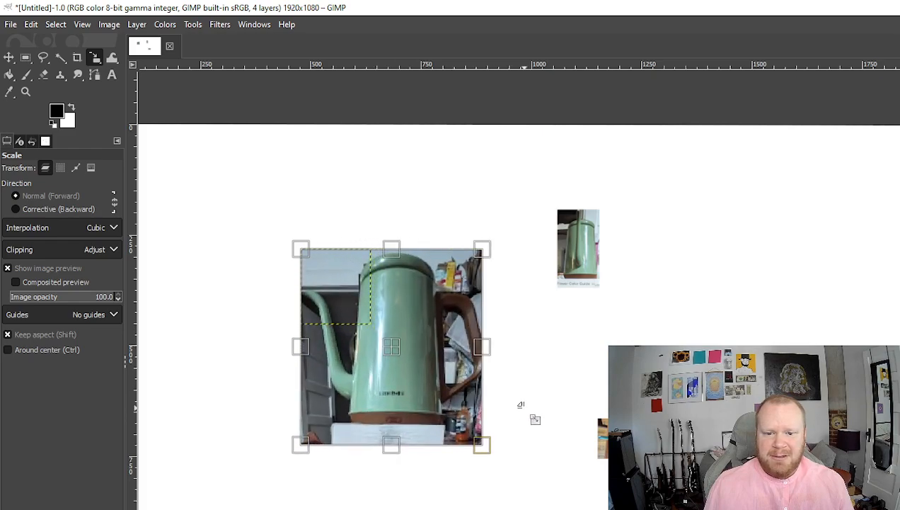
click(896, 375)
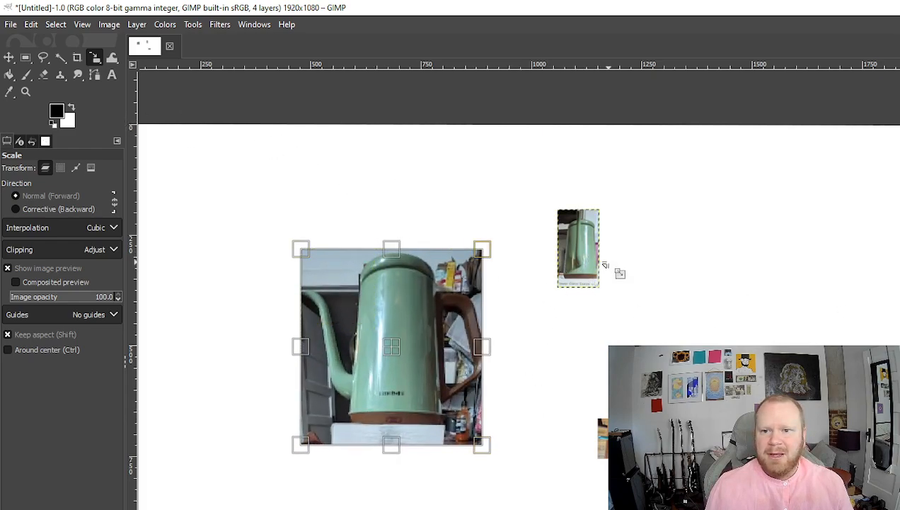
click(580, 267)
drag(596, 294, 663, 405)
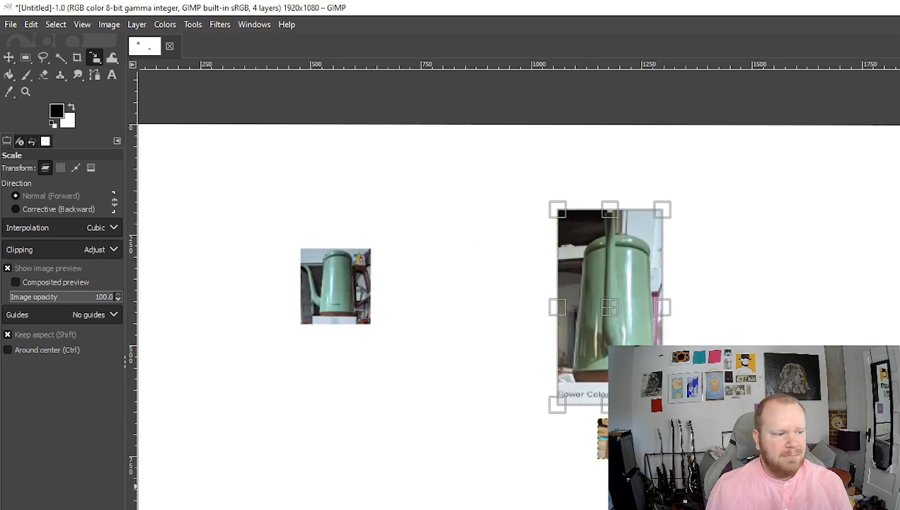
click(665, 456)
drag(667, 464, 780, 509)
key(Return)
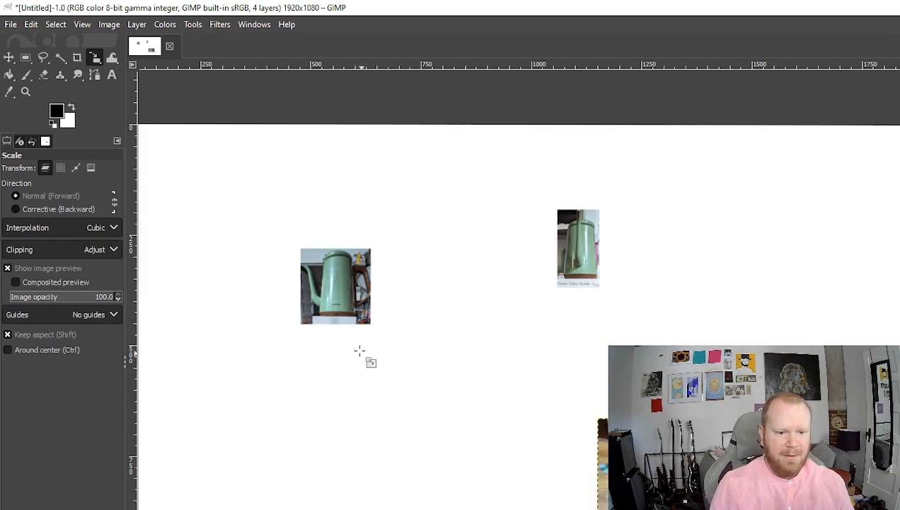
click(581, 256)
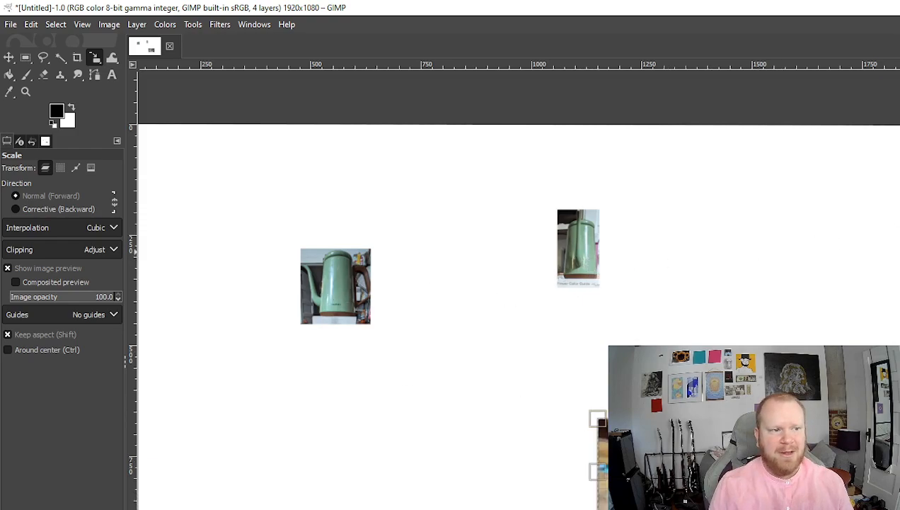
- Enlarge the side-view and front teapot photos further and apply both scales
click(582, 267)
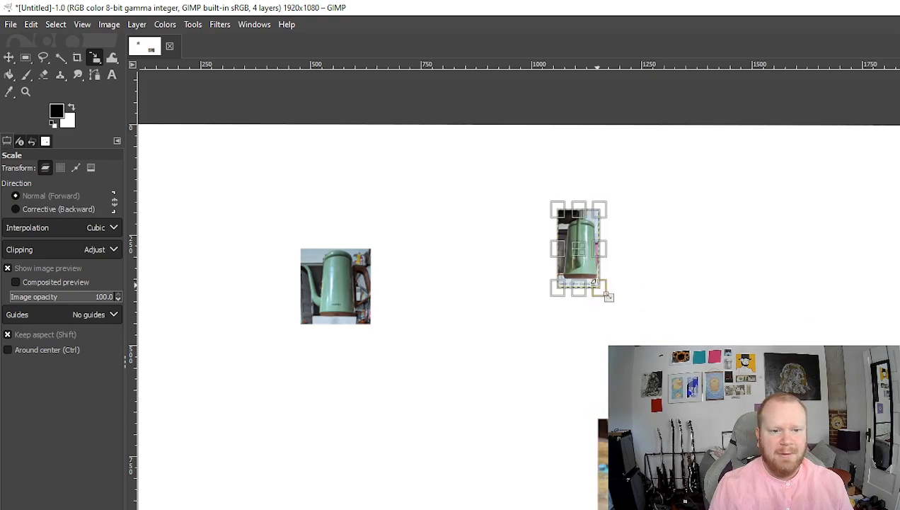
drag(615, 300, 728, 352)
key(Return)
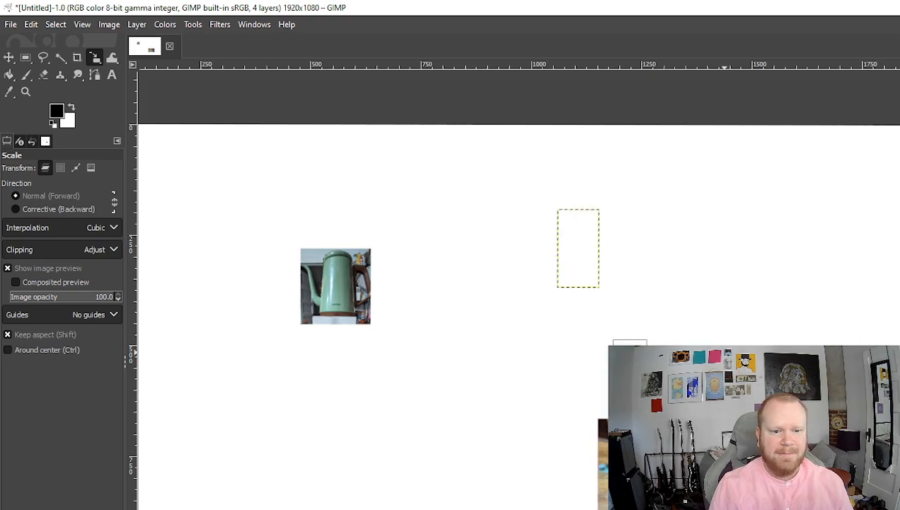
click(343, 272)
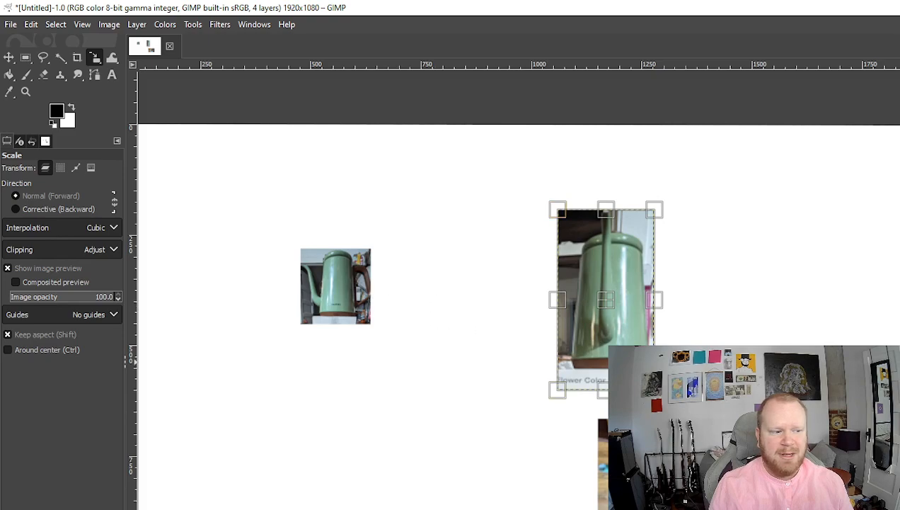
click(367, 303)
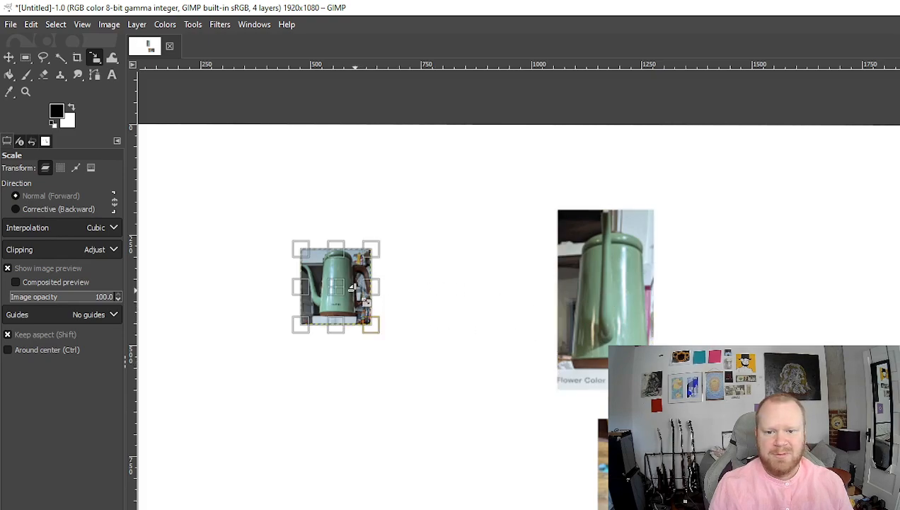
drag(381, 344, 477, 388)
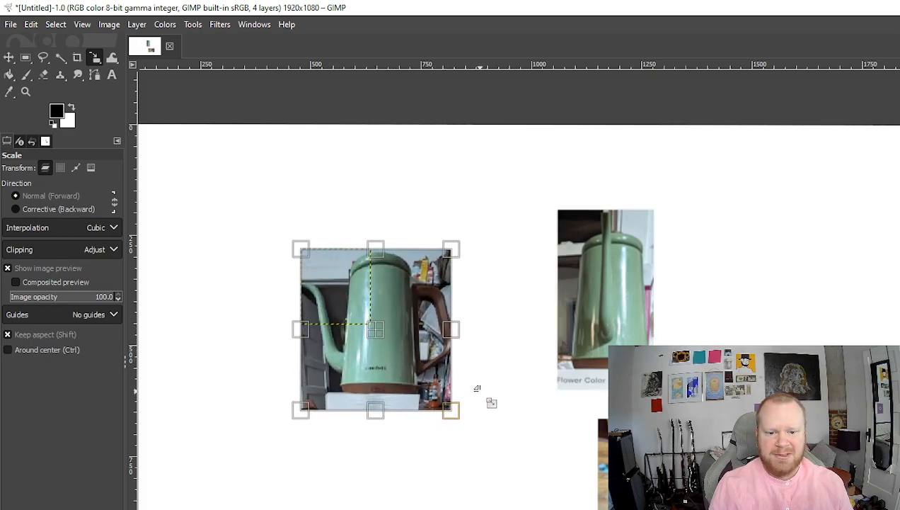
key(Return)
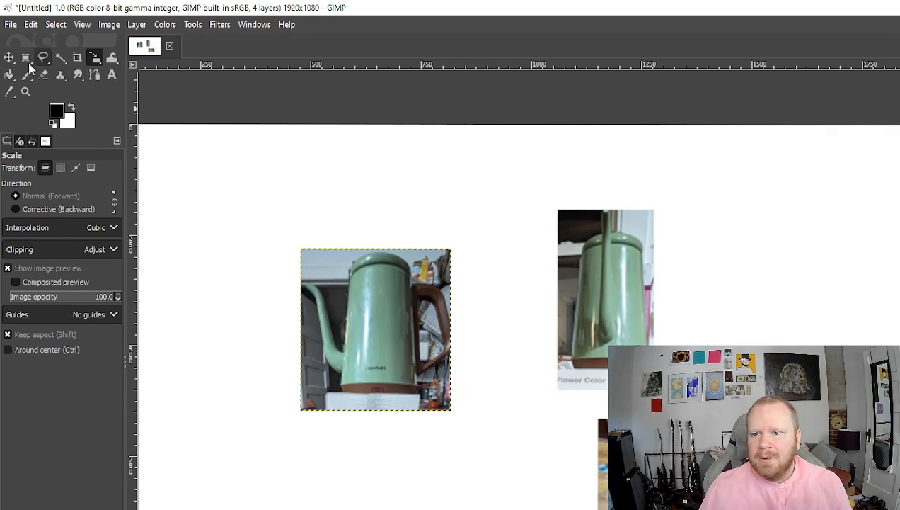
- Drag the front teapot photo beside the side view and the top-view cup photo up beneath them
click(8, 57)
drag(380, 339, 484, 314)
drag(683, 477, 561, 451)
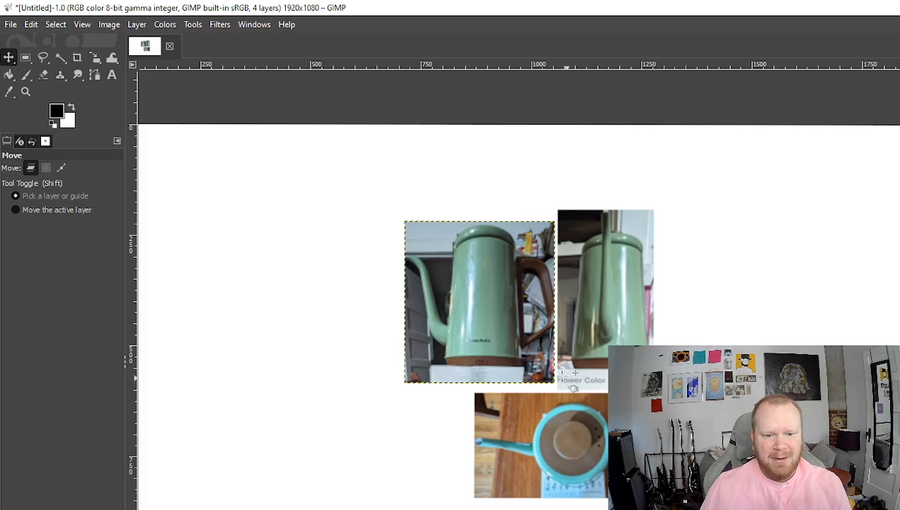
drag(488, 337, 488, 342)
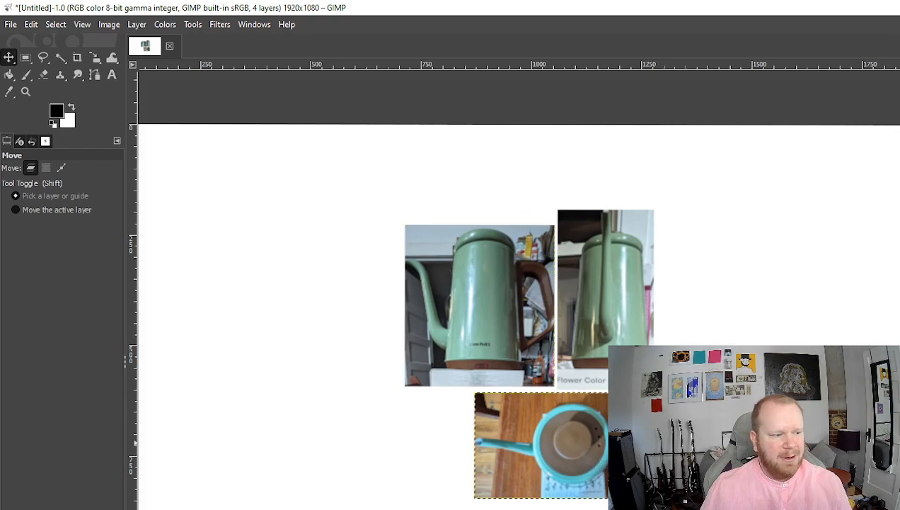
click(621, 441)
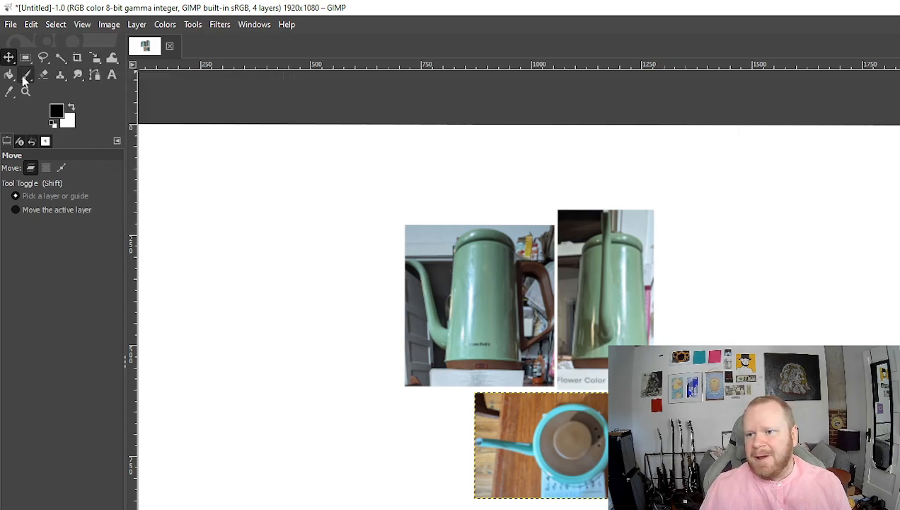
right_click(540, 470)
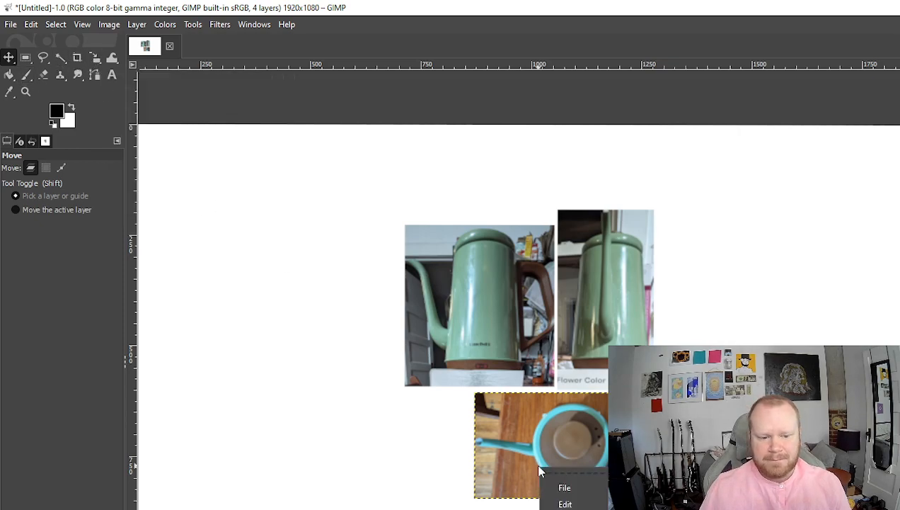
click(501, 453)
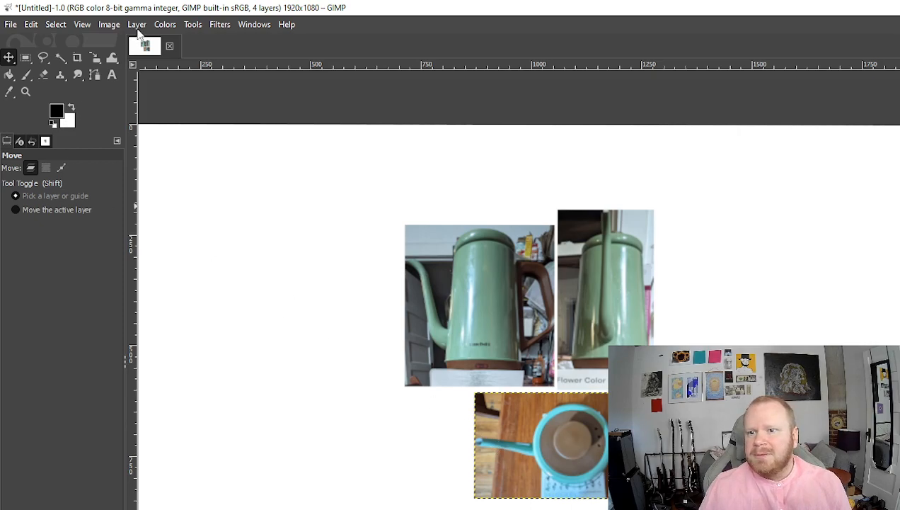
click(106, 25)
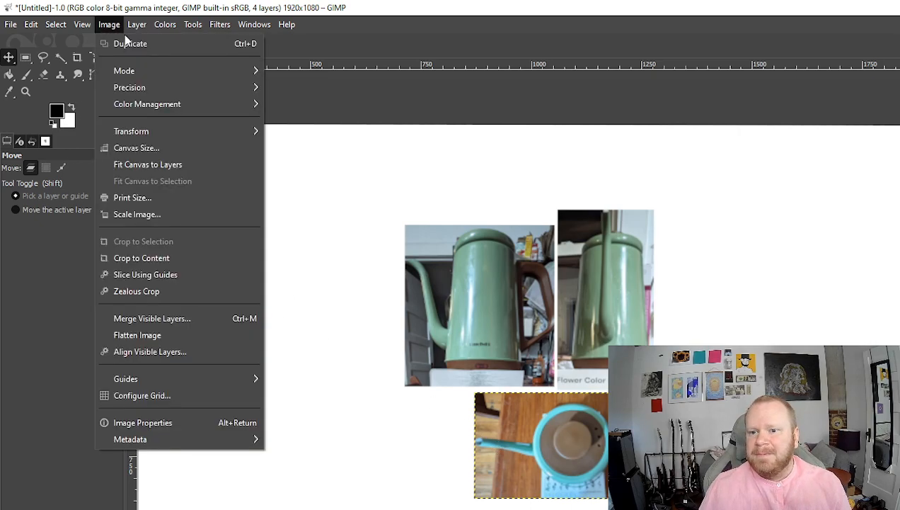
mouse_move(143, 130)
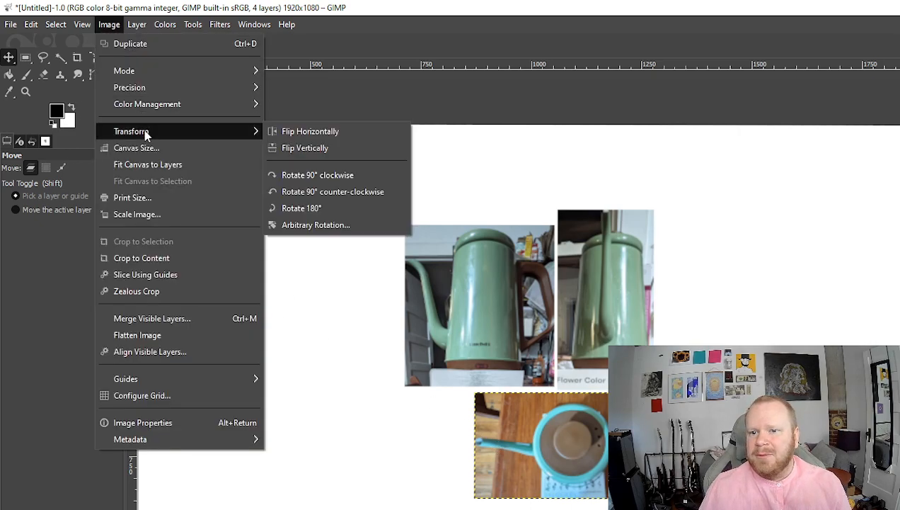
click(320, 193)
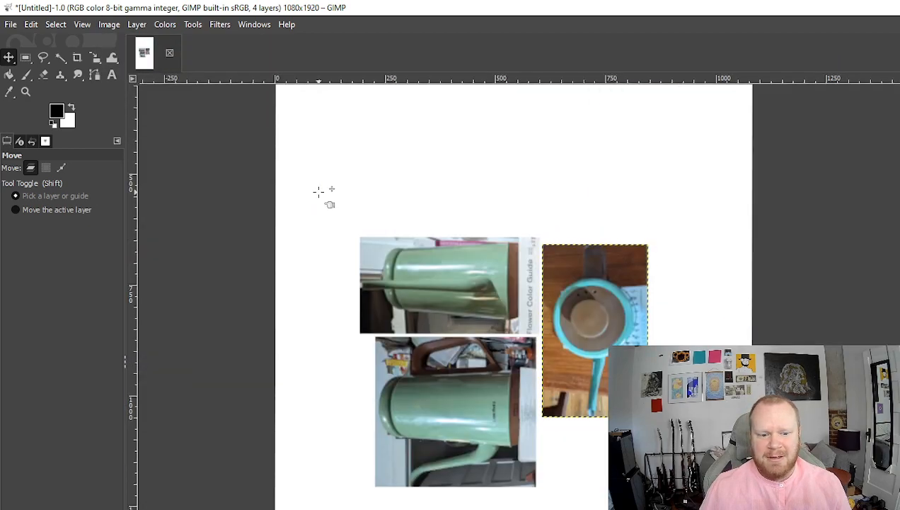
key(ctrl+z)
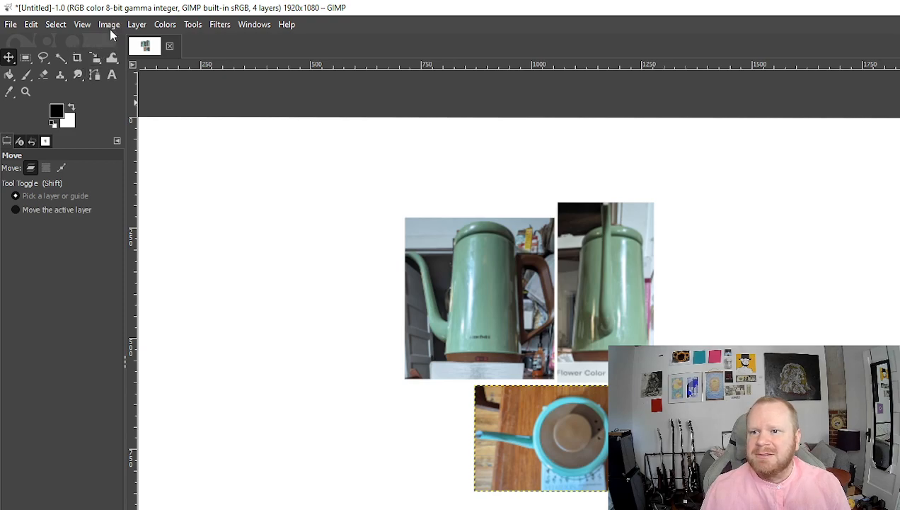
- Rotate the top-view cup photo 90° counter-clockwise and shift it right and down
click(135, 28)
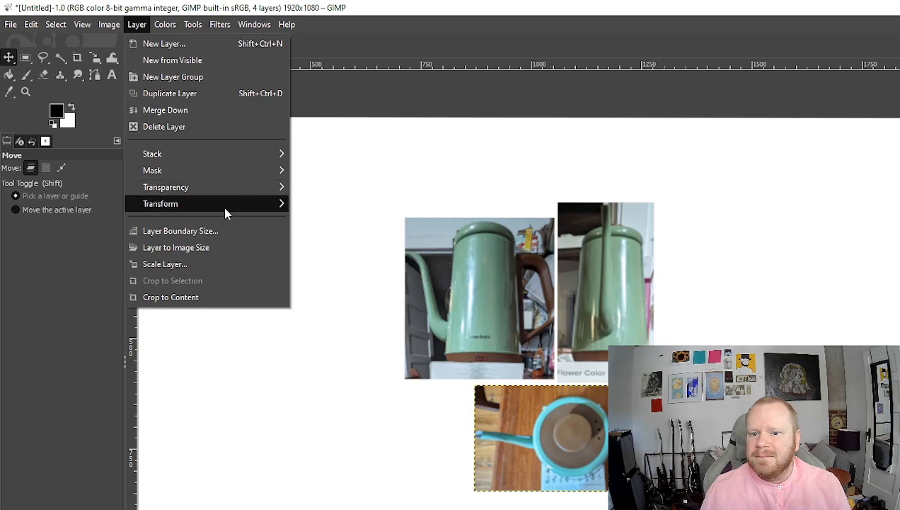
mouse_move(223, 206)
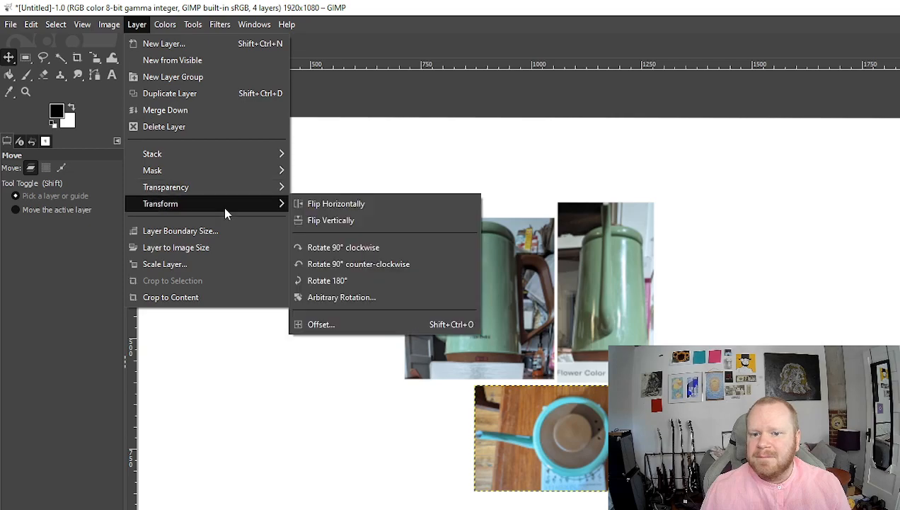
click(363, 268)
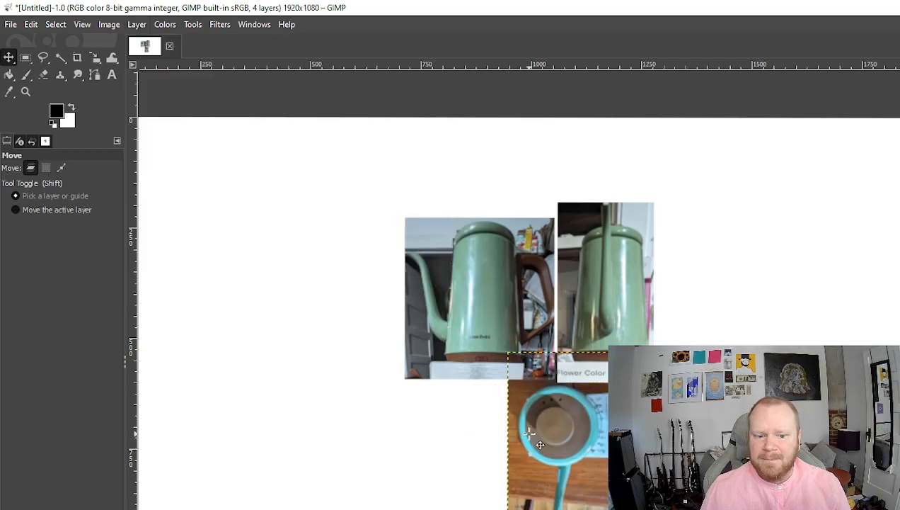
drag(559, 448, 607, 478)
- Nudge the front teapot photo down-right and settle the side teapot photo slightly lower
scroll(586, 460, up, 5)
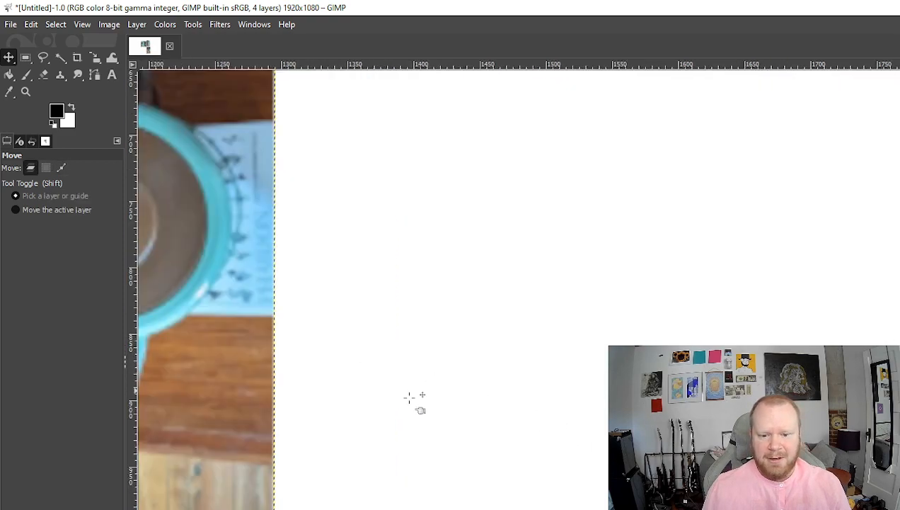
scroll(699, 460, down, 1)
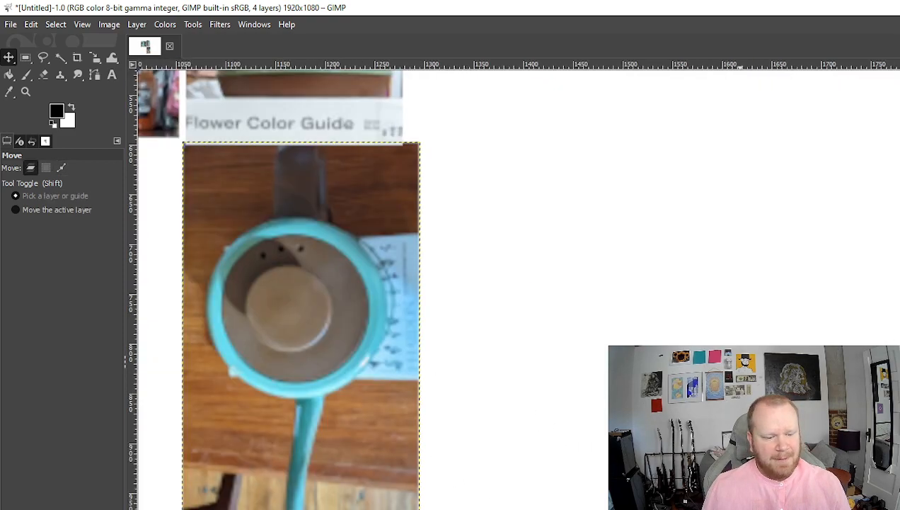
scroll(740, 460, left, 1)
scroll(740, 460, left, 8)
scroll(537, 327, up, 6)
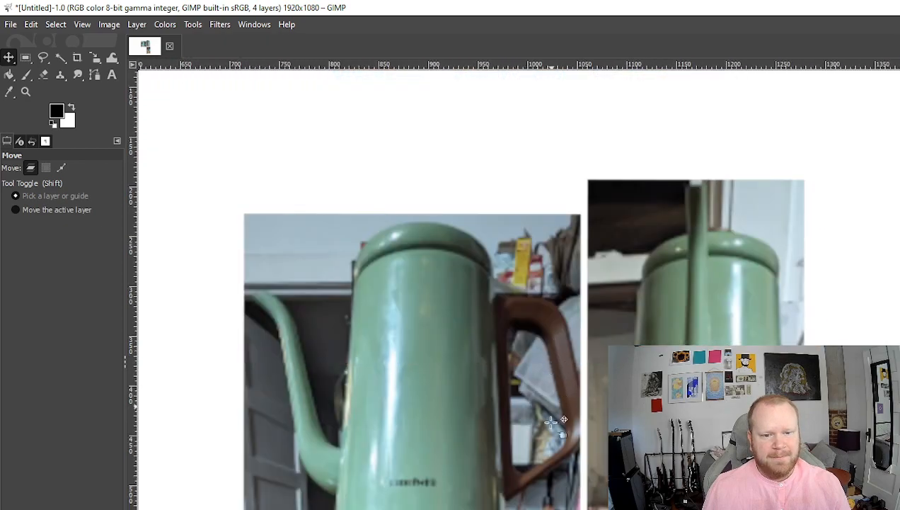
scroll(595, 496, down, 3)
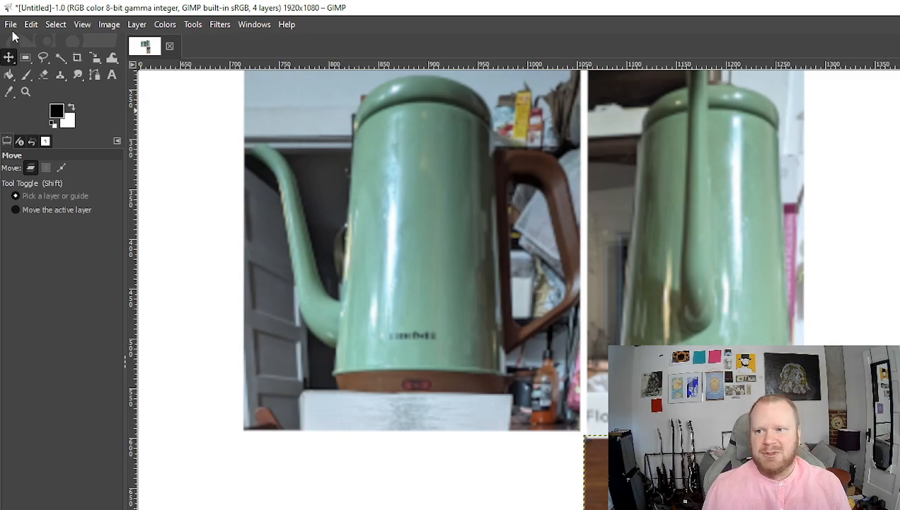
click(10, 58)
drag(500, 338, 503, 340)
drag(691, 350, 689, 369)
drag(695, 257, 694, 252)
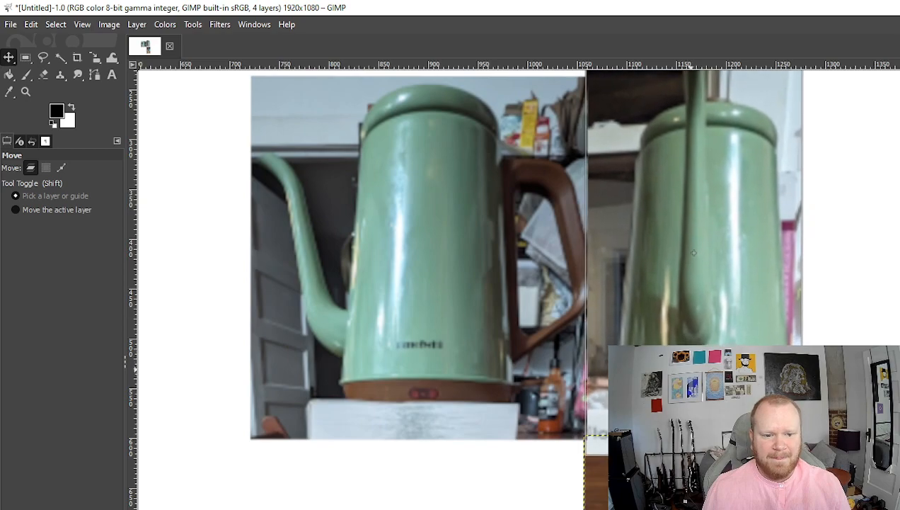
drag(692, 369, 692, 370)
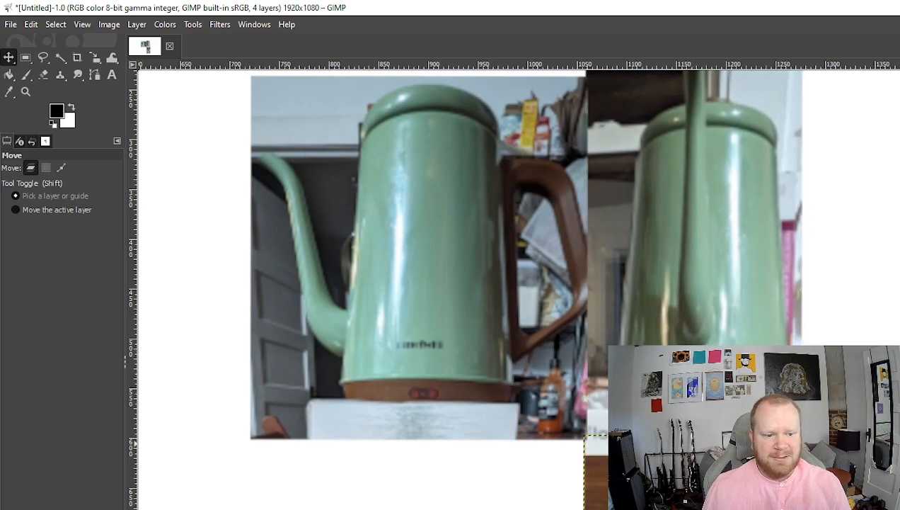
- Select the left kettle photo and put Scale handles on it, leaving its size unchanged
scroll(692, 369, down, 4)
scroll(854, 506, down, 1)
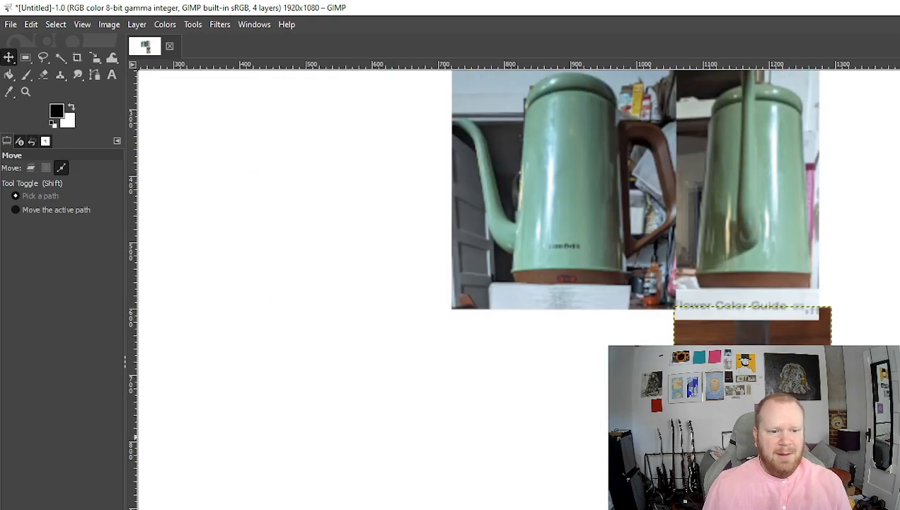
scroll(855, 506, down, 1)
scroll(855, 506, up, 1)
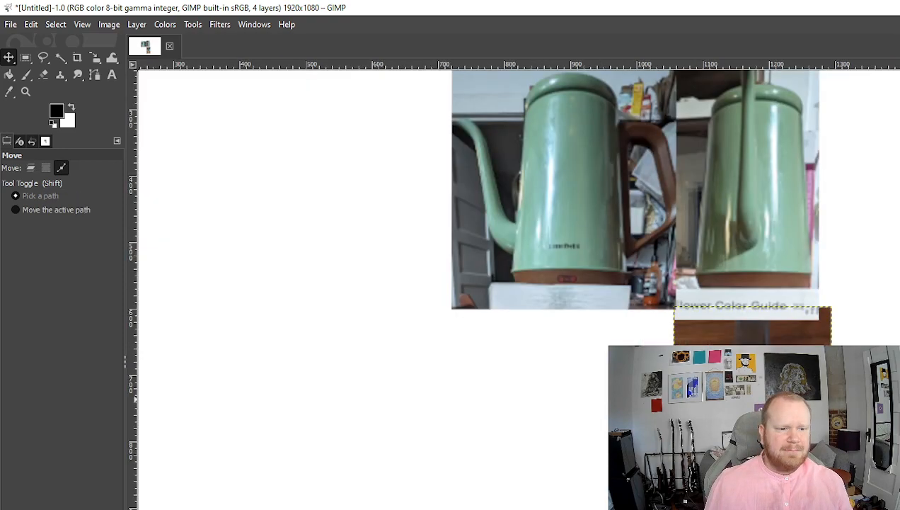
drag(899, 376, 838, 466)
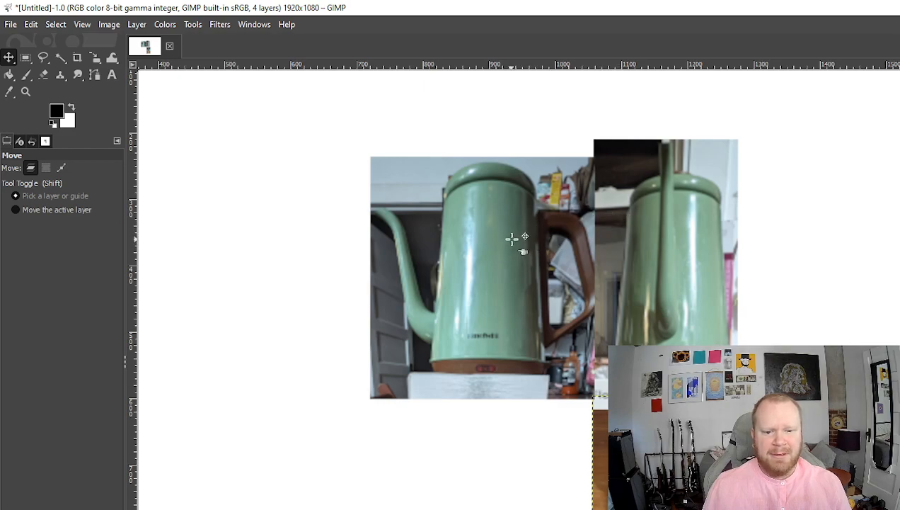
click(665, 276)
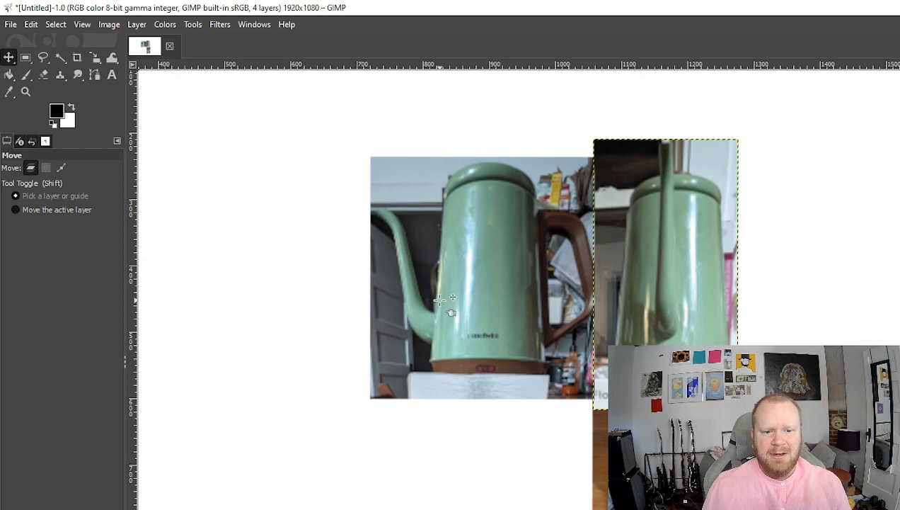
click(895, 426)
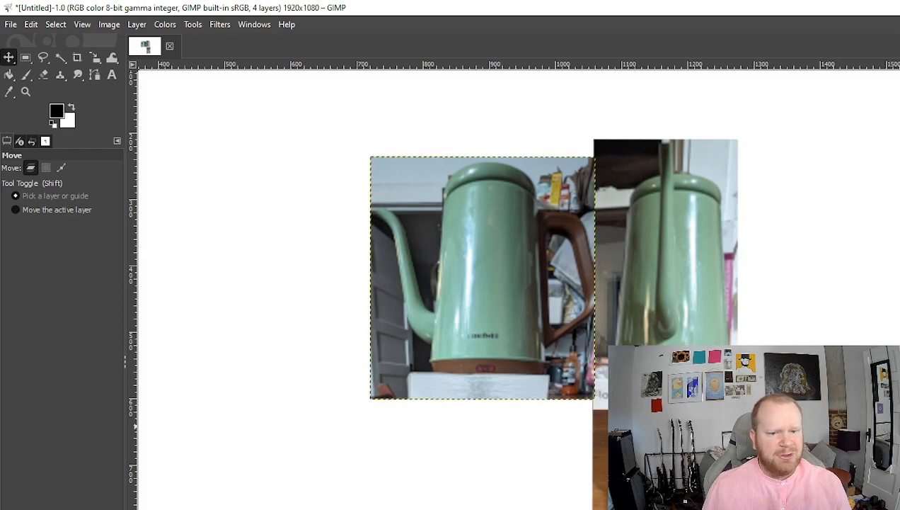
click(97, 64)
click(396, 177)
drag(382, 168, 370, 155)
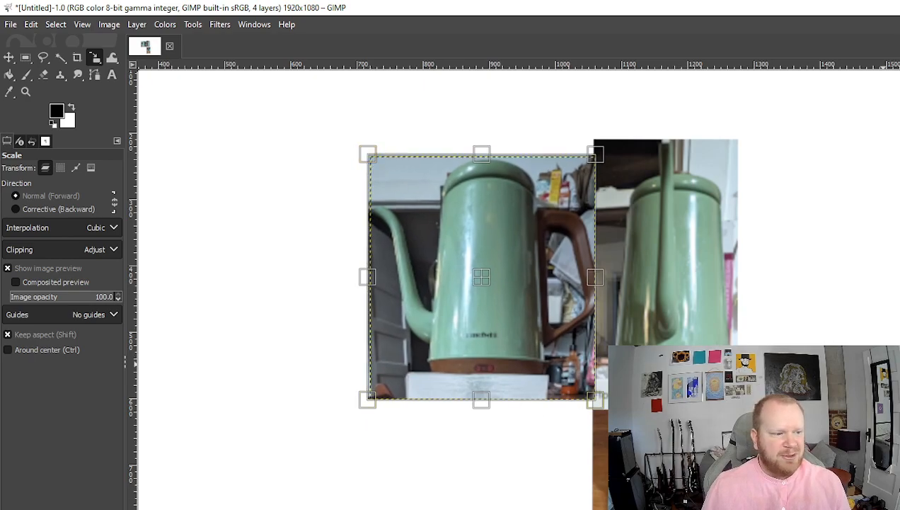
- Scale the bottom photo layer slightly larger from its top-right handle, then return to the Move tool
click(899, 453)
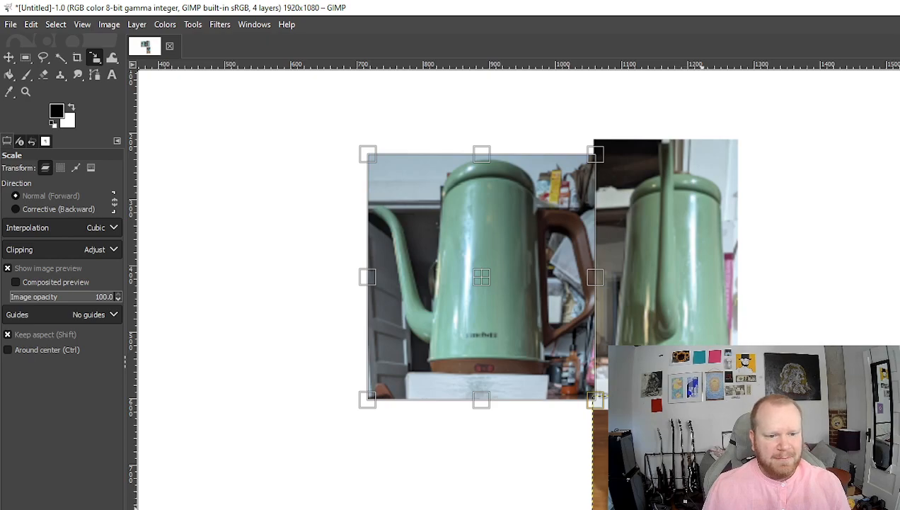
scroll(552, 283, down, 2)
click(725, 424)
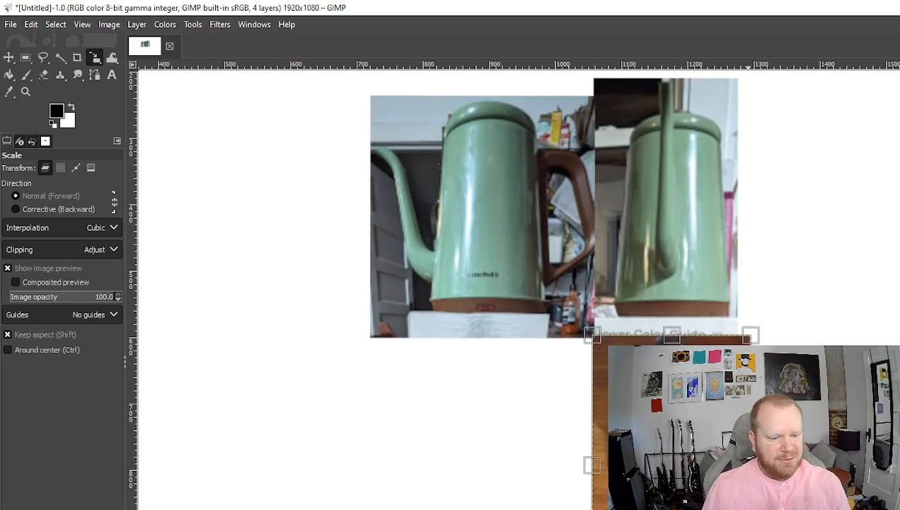
drag(750, 335, 758, 336)
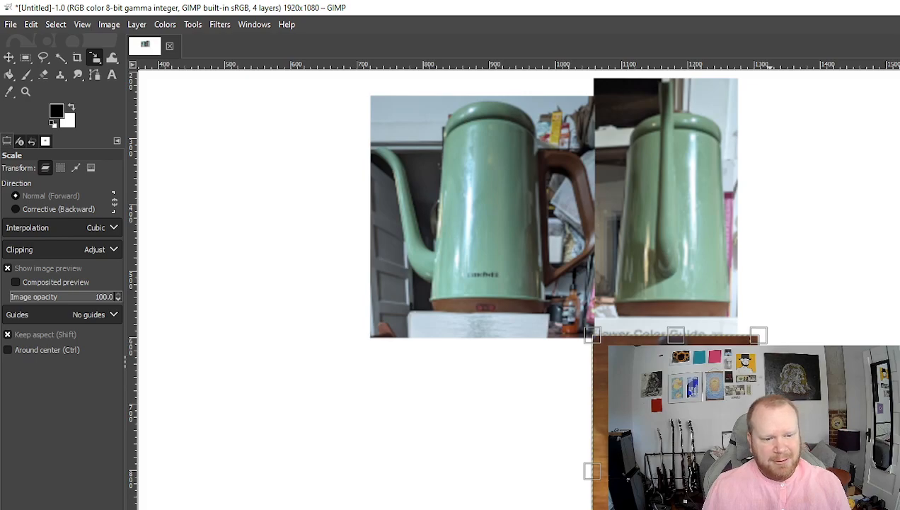
drag(770, 508, 765, 503)
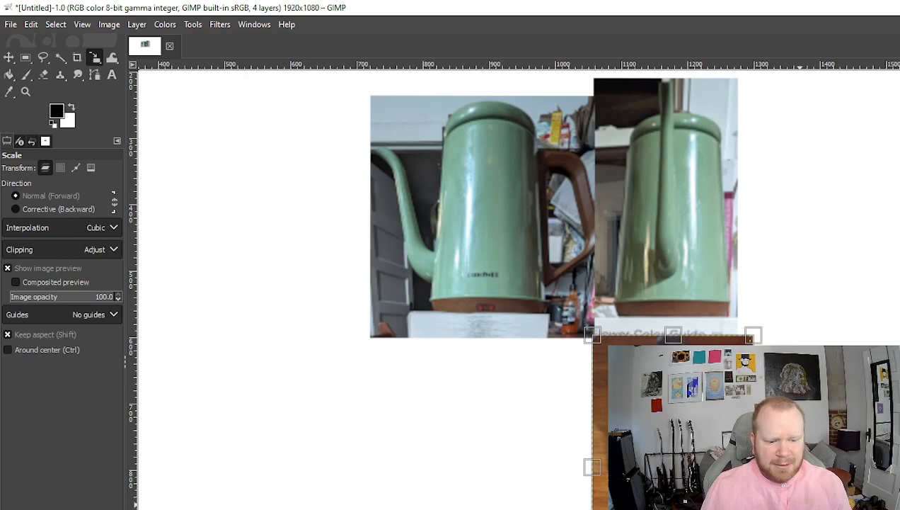
key(Return)
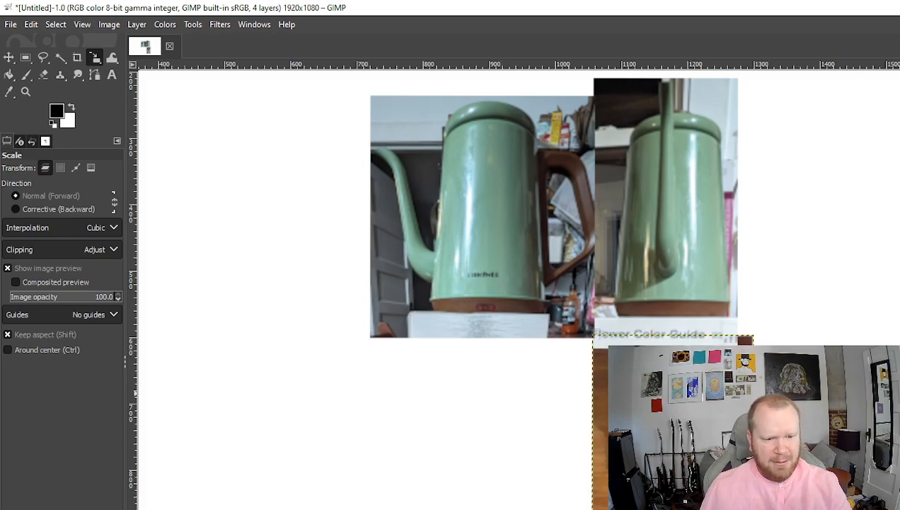
click(882, 406)
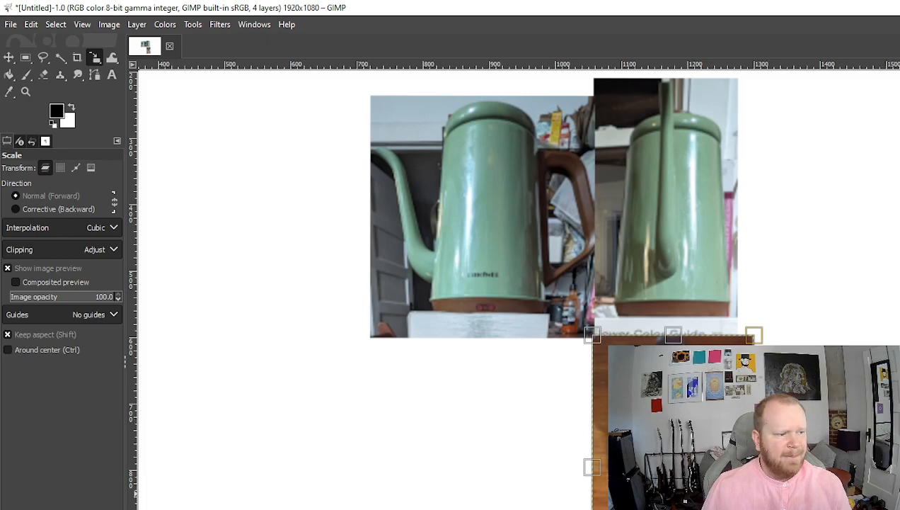
key(Return)
click(774, 488)
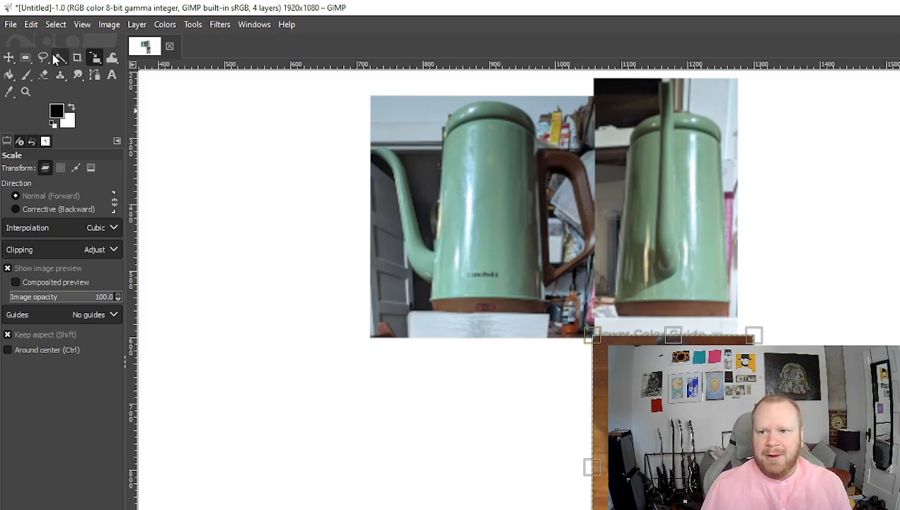
click(8, 57)
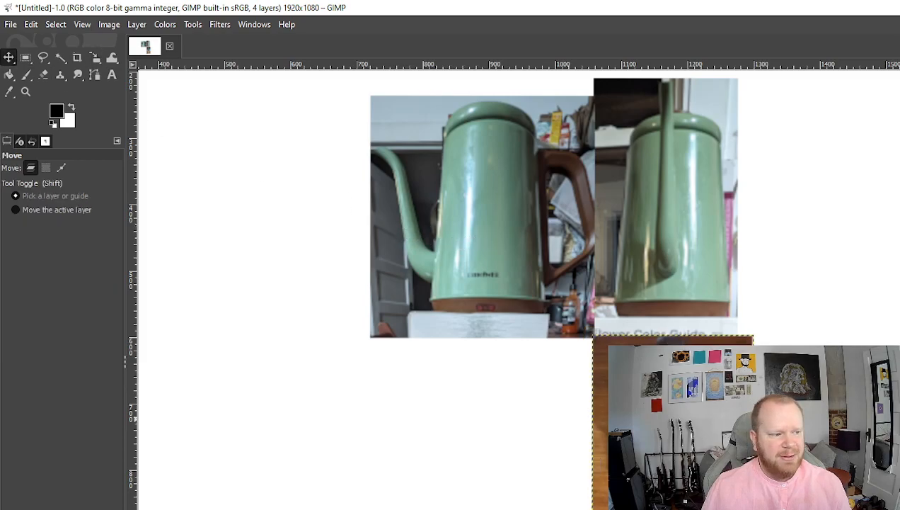
click(897, 419)
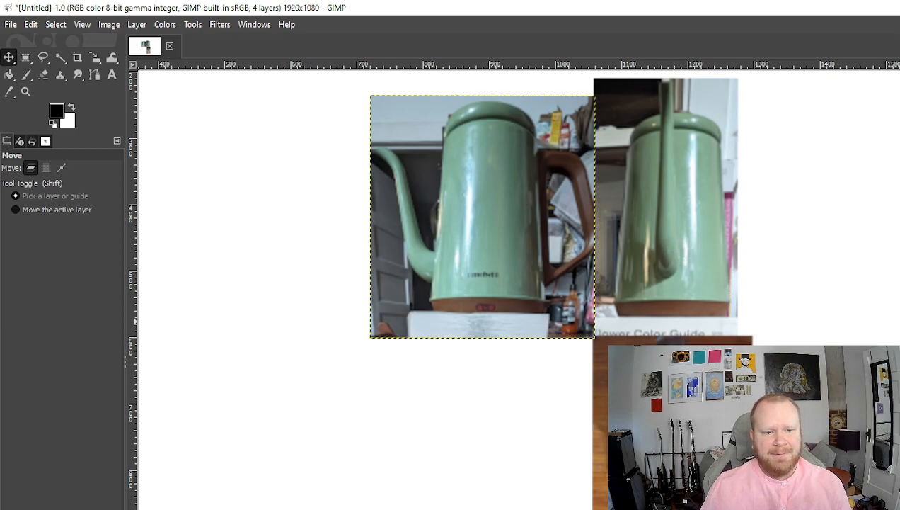
click(632, 292)
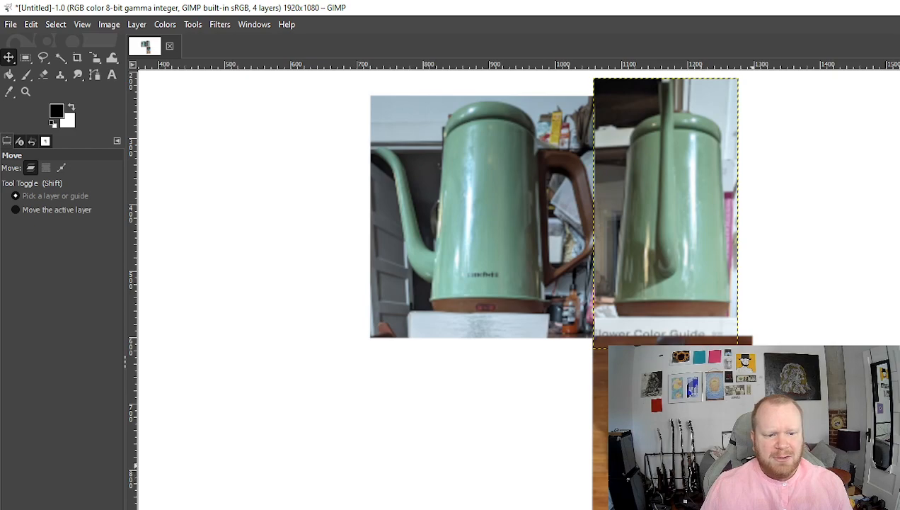
click(676, 441)
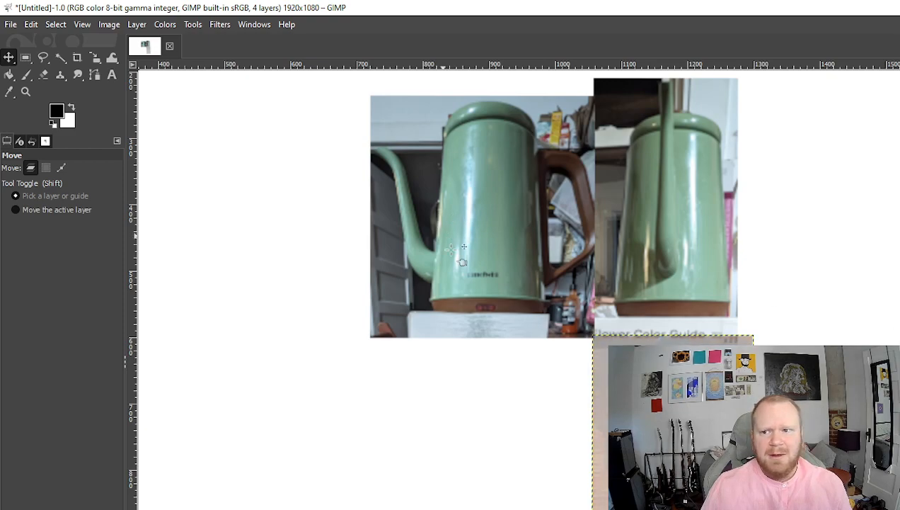
- Move the top-view photo over the right kettle and shrink it slightly from its corner
drag(702, 506, 701, 320)
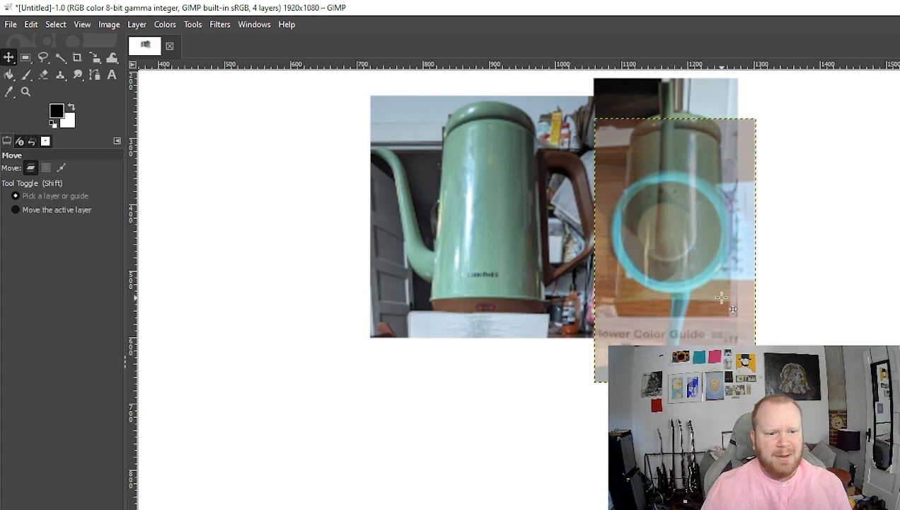
mouse_move(700, 362)
mouse_down()
mouse_move(708, 338)
mouse_move(704, 354)
mouse_up()
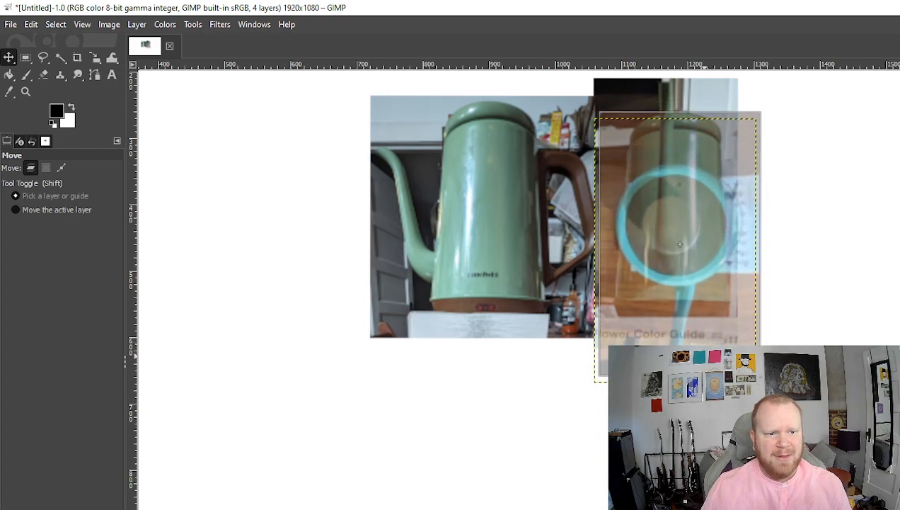
drag(679, 244, 679, 244)
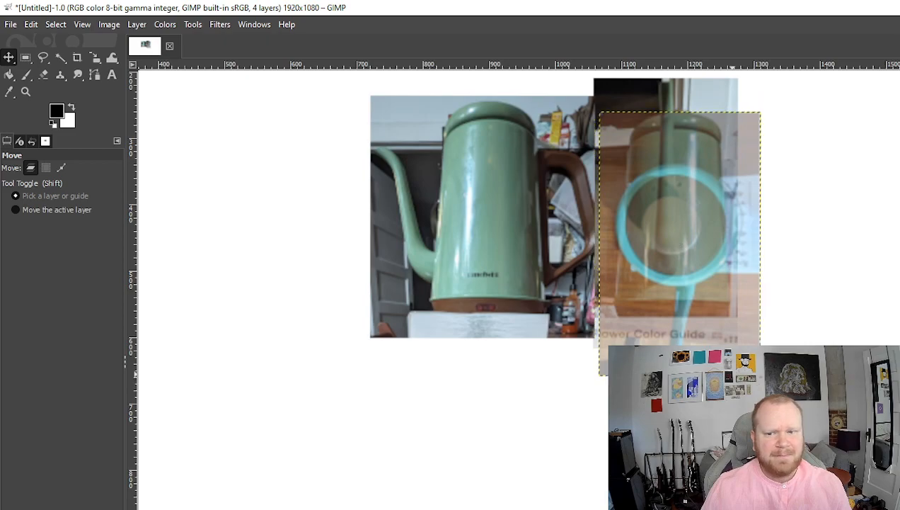
click(95, 58)
click(731, 350)
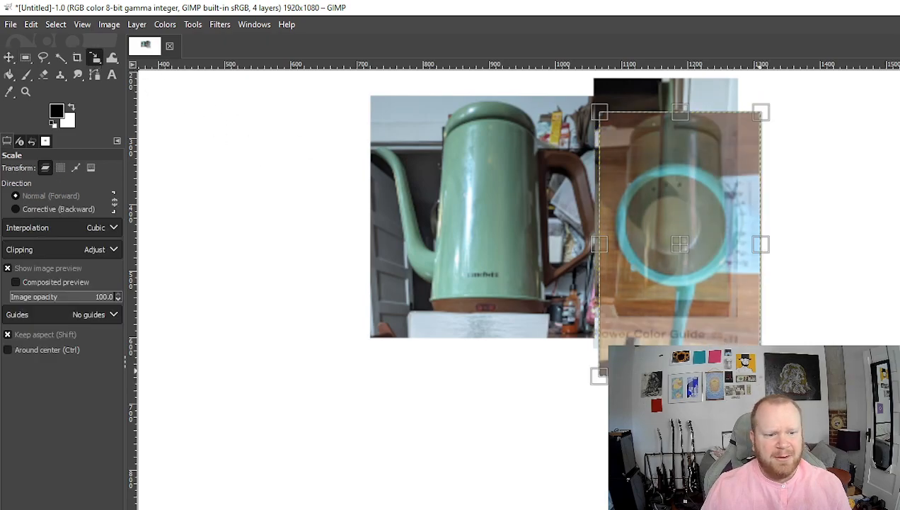
drag(761, 375, 758, 371)
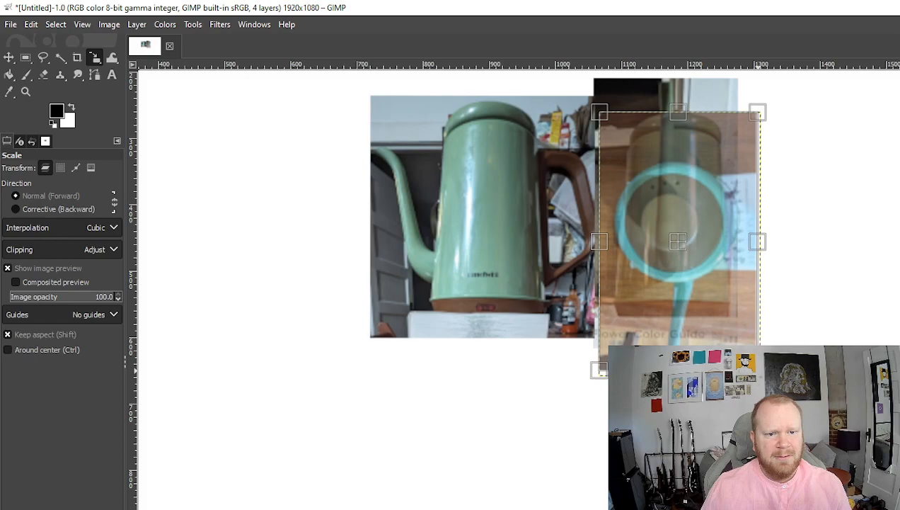
key(Return)
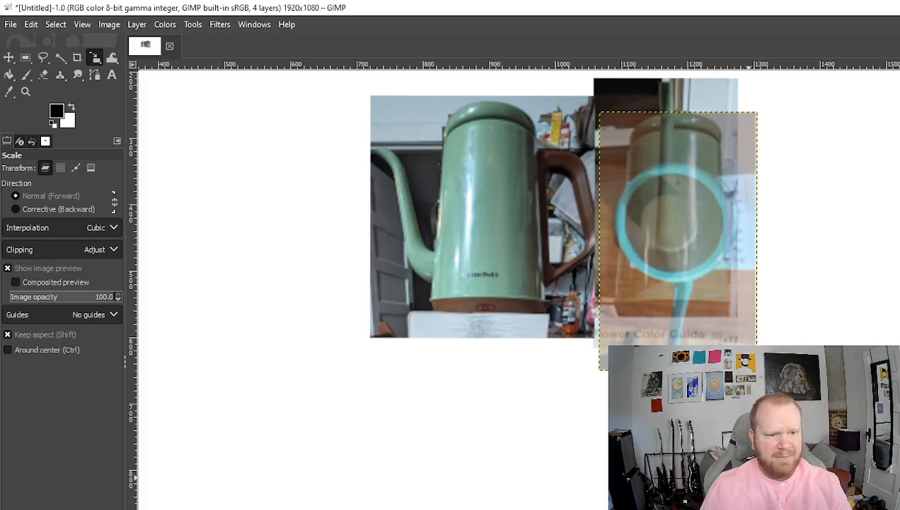
- Move the top-view photo back down just below the right kettle photo
click(9, 57)
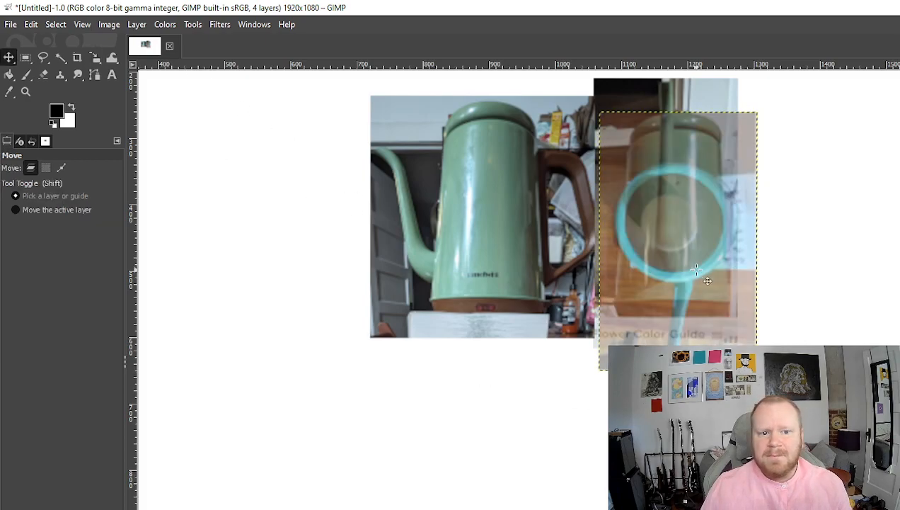
drag(713, 477, 701, 495)
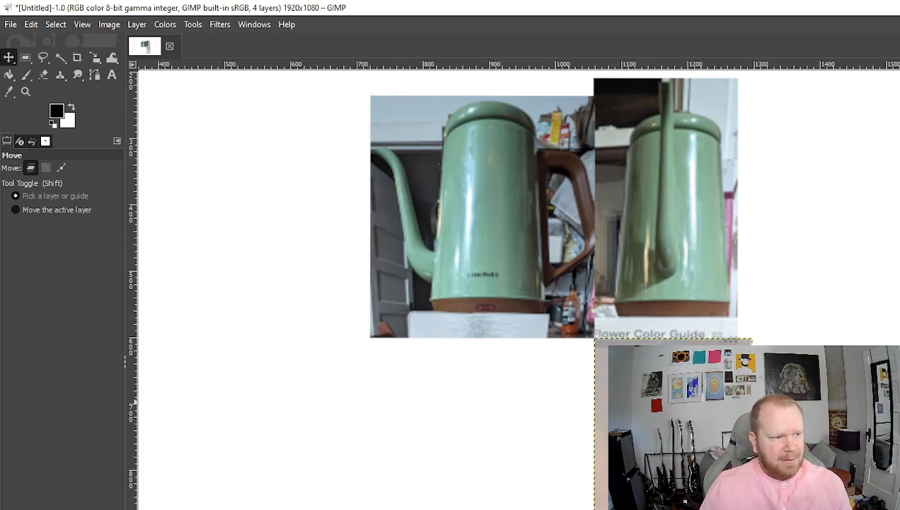
key(ctrl+z)
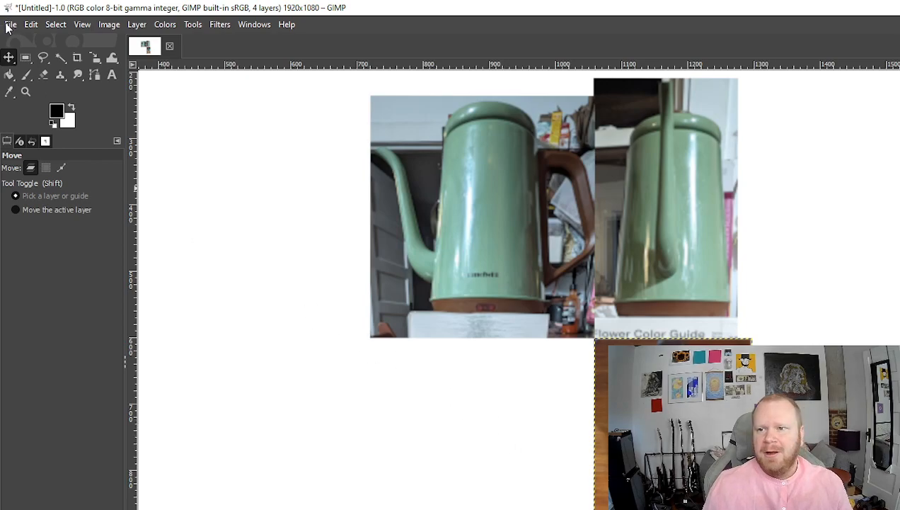
- Save the image under the name allviews.xcf
key(ctrl+s)
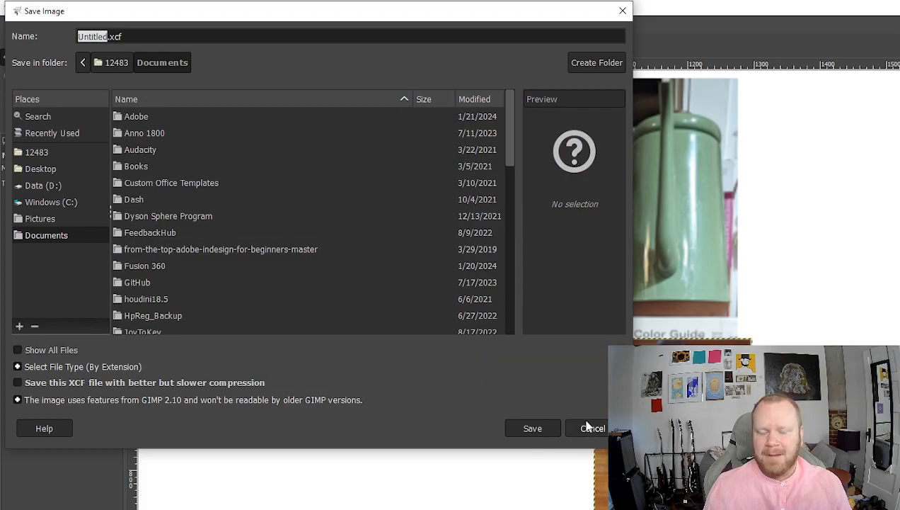
text(allviews)
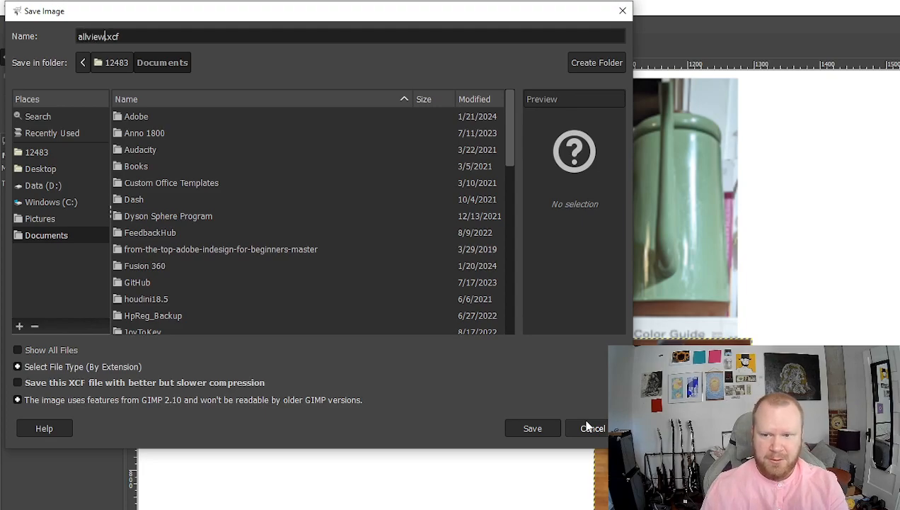
click(525, 430)
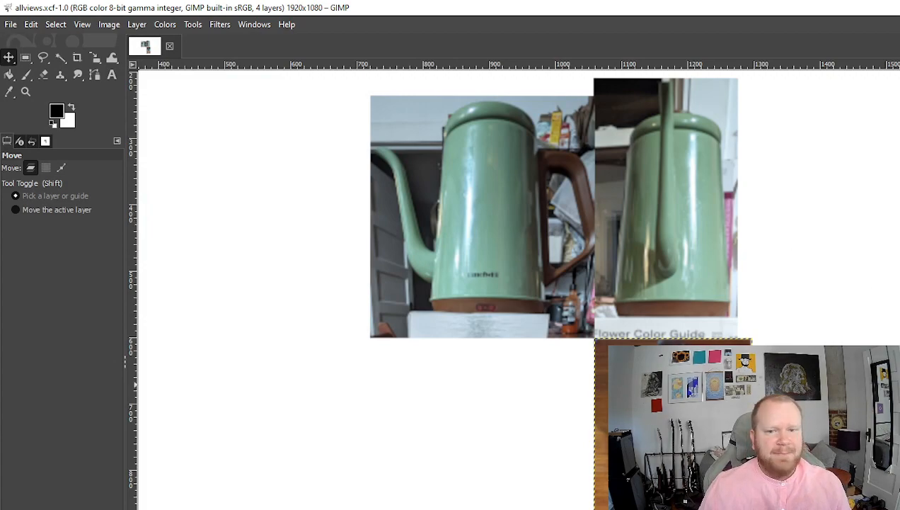
- Apply Merge Down three times to combine the four teapot photo layers into one
click(140, 25)
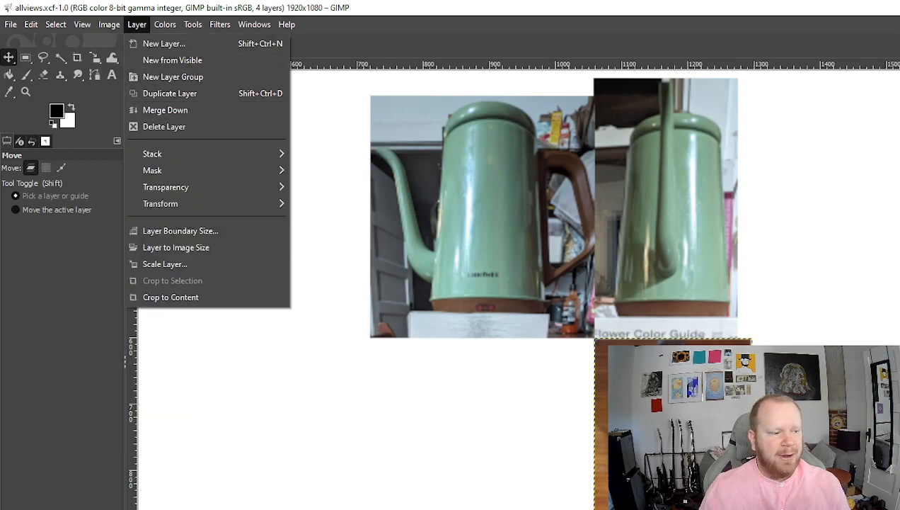
click(185, 114)
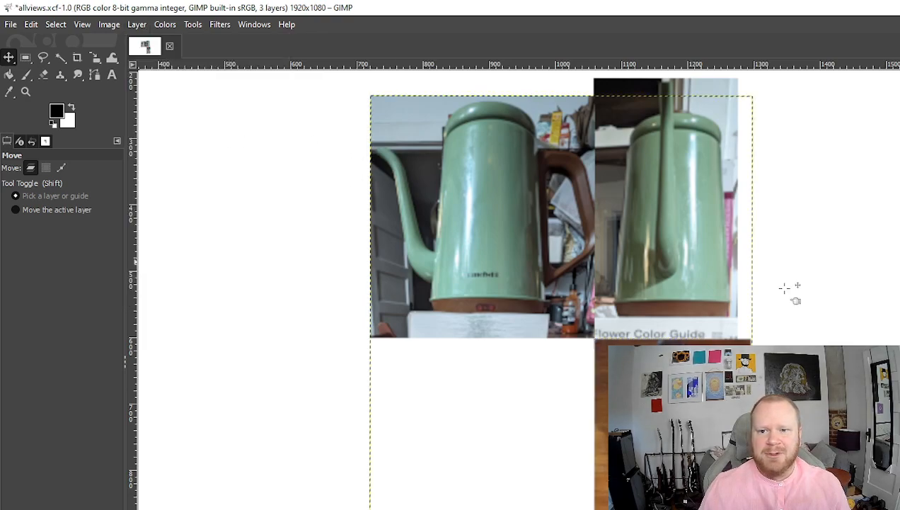
click(148, 27)
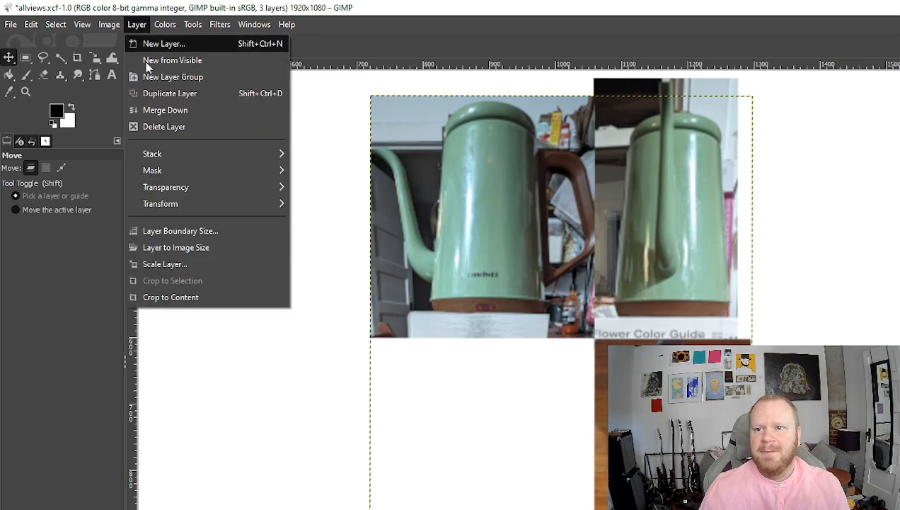
click(186, 114)
click(137, 24)
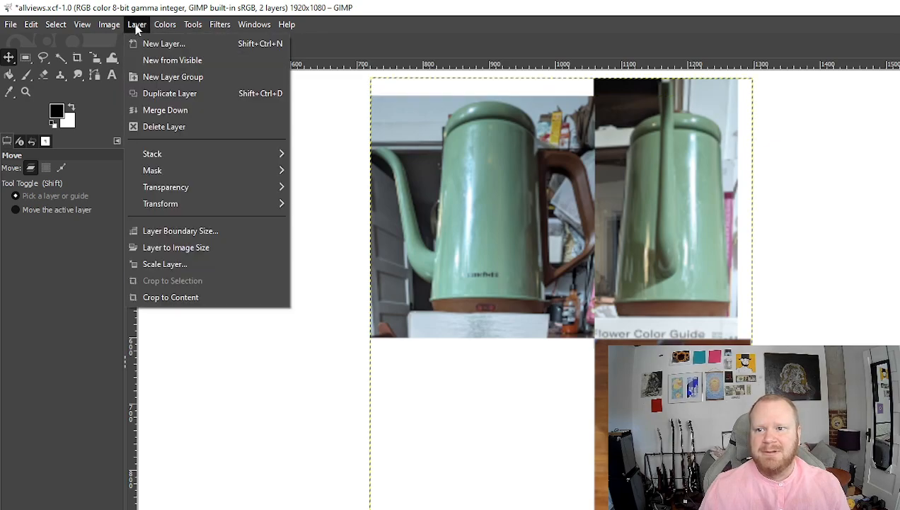
click(160, 108)
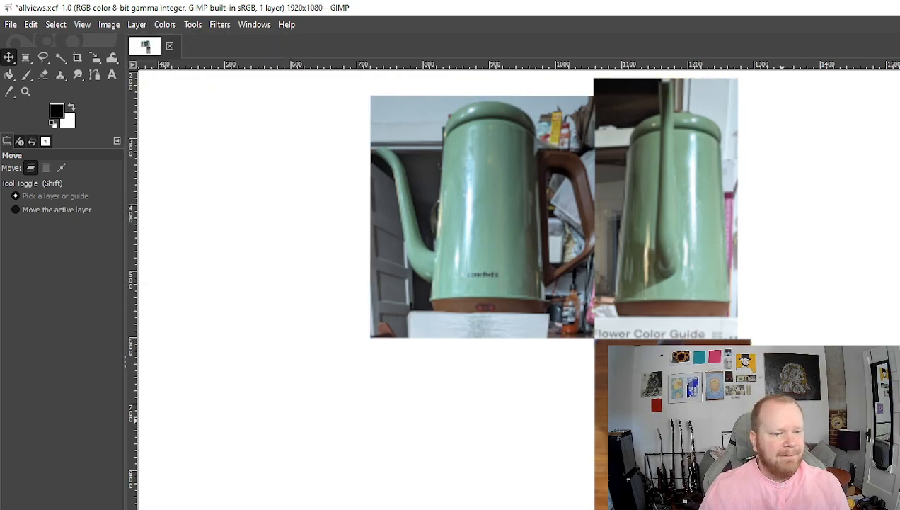
- Scale the merged teapot layer up, stretching its top edge toward the top of the canvas
click(99, 60)
click(726, 362)
scroll(729, 455, down, 1)
key(ctrl)
drag(853, 482, 899, 509)
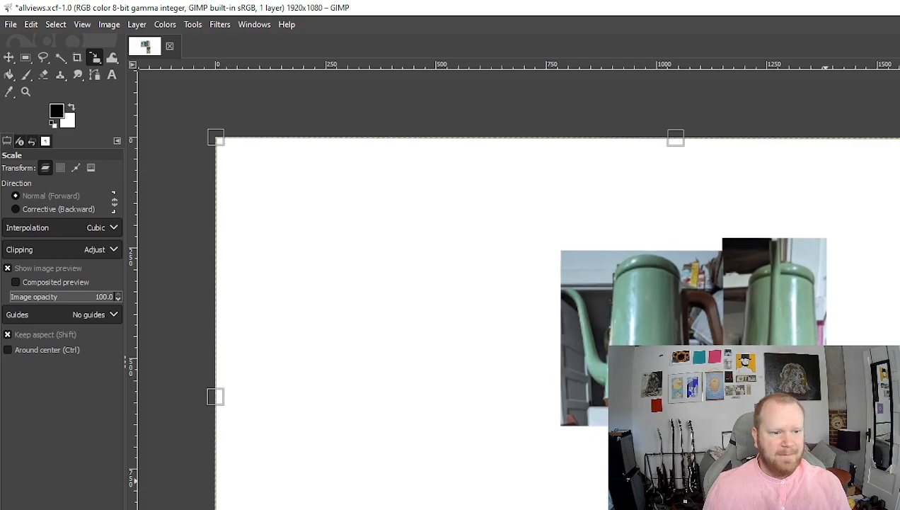
ctrl+scroll(896, 506, down, 1)
drag(899, 237, 899, 150)
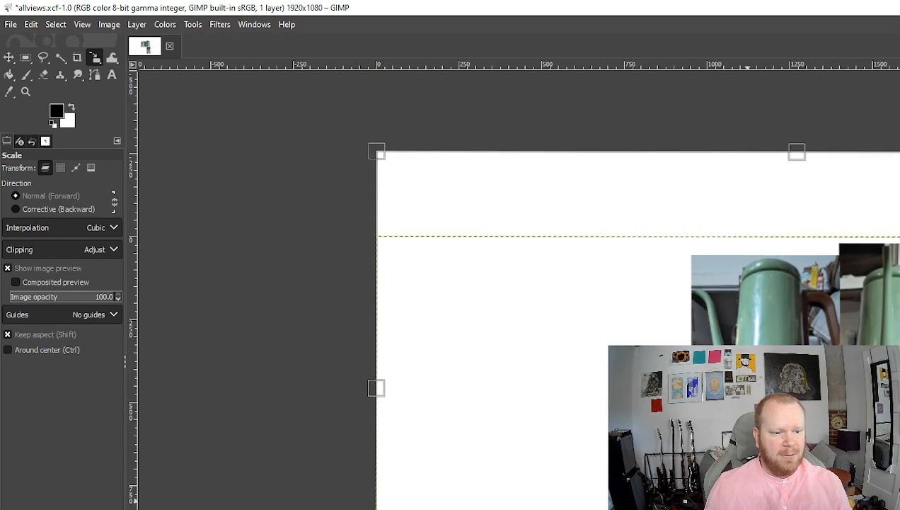
key(Return)
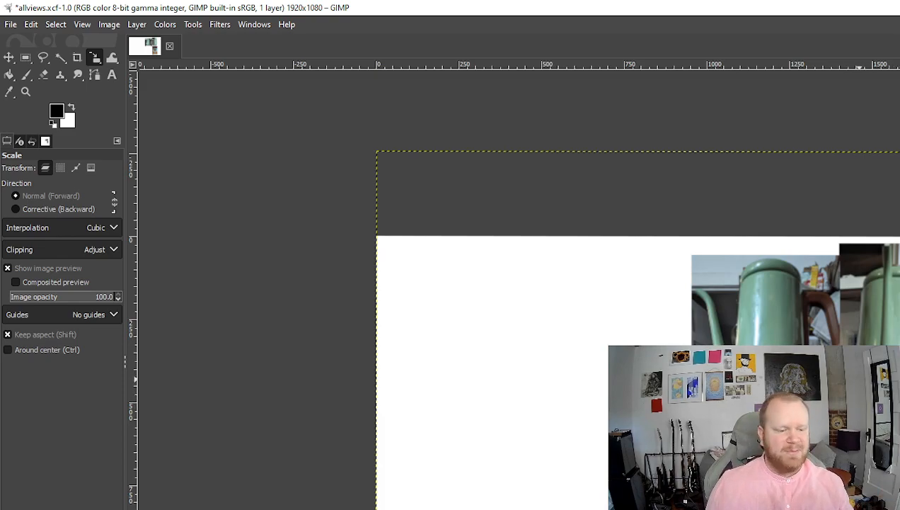
scroll(884, 432, up, 1)
scroll(867, 481, up, 1)
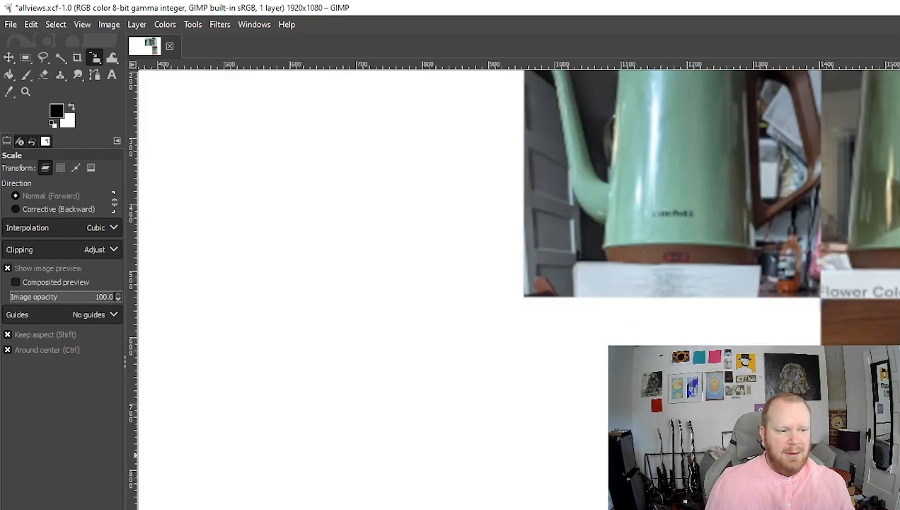
scroll(867, 482, down, 1)
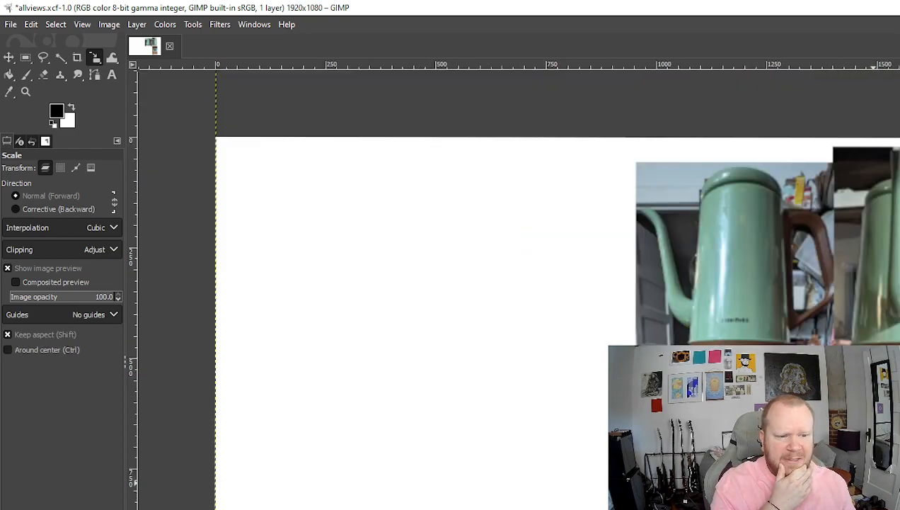
click(10, 24)
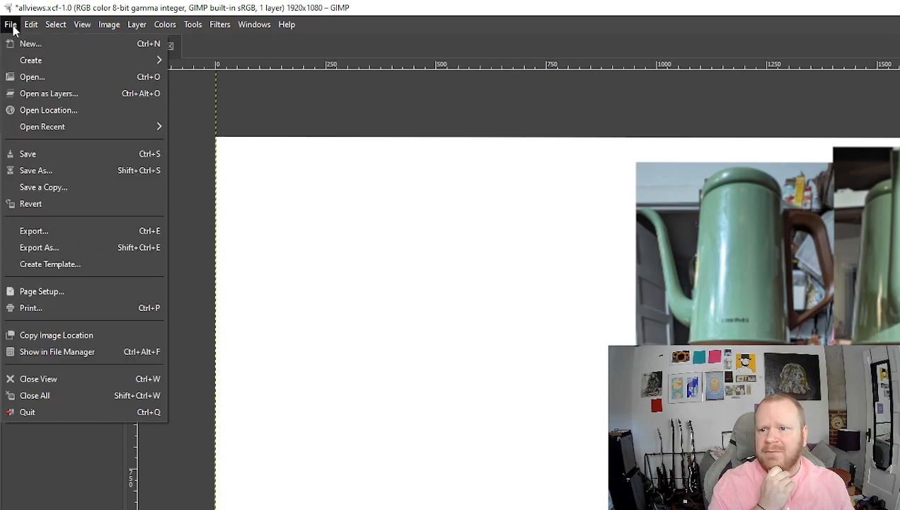
- Export the image as allviews.png into Documents with PNG compression level 9
click(67, 235)
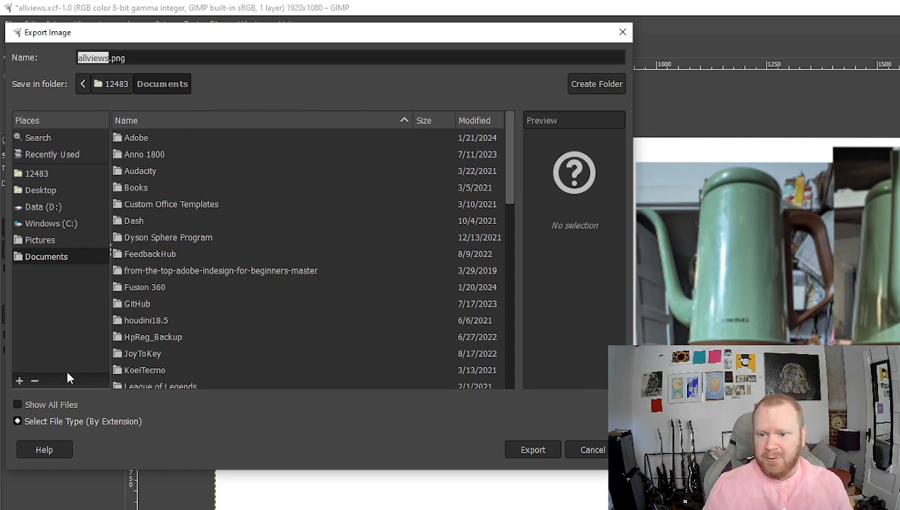
click(531, 450)
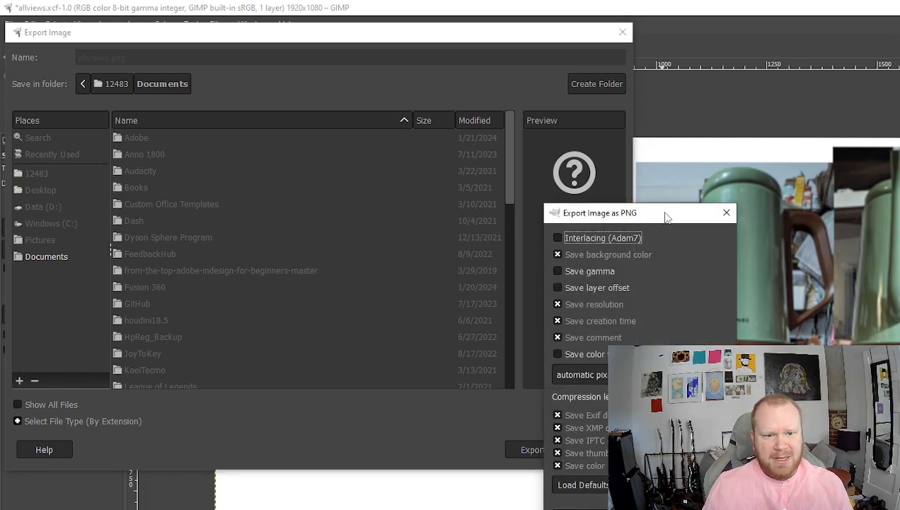
drag(665, 216, 575, 142)
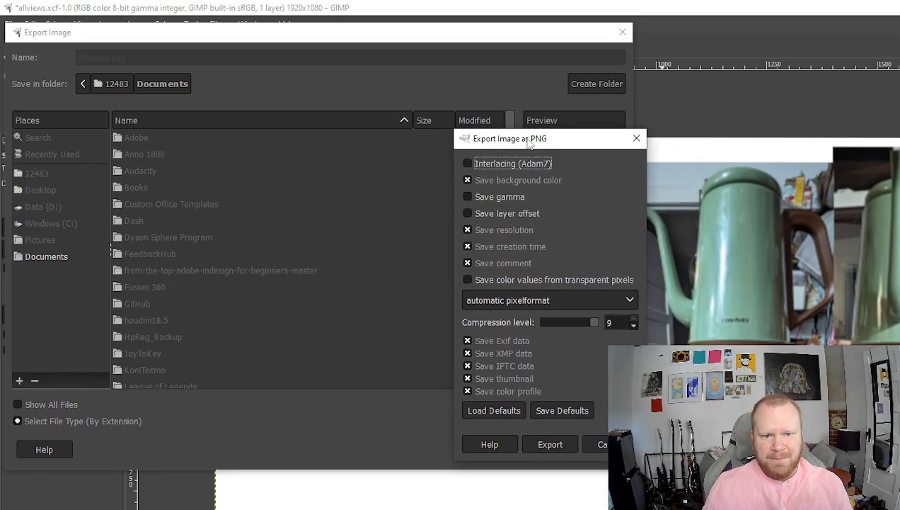
click(539, 444)
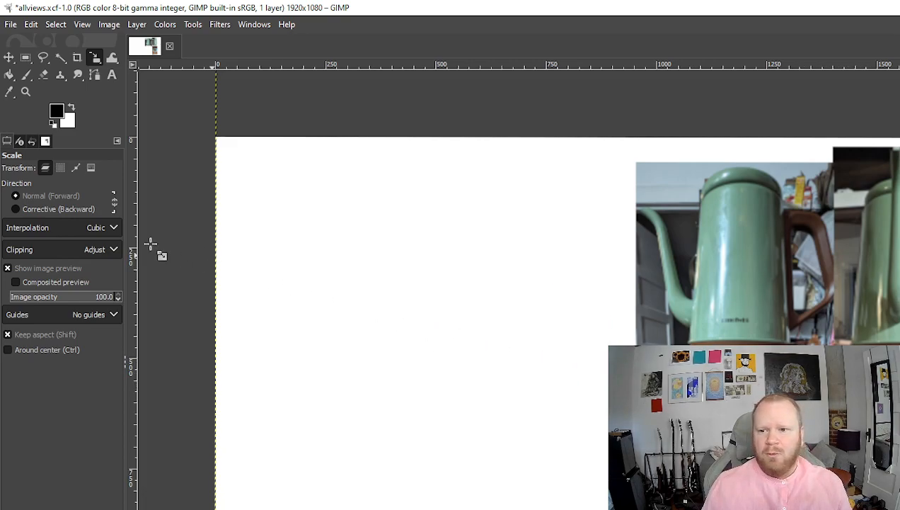
- Paint a small black dot on the teapot's spout and a short curve on its lid
click(26, 78)
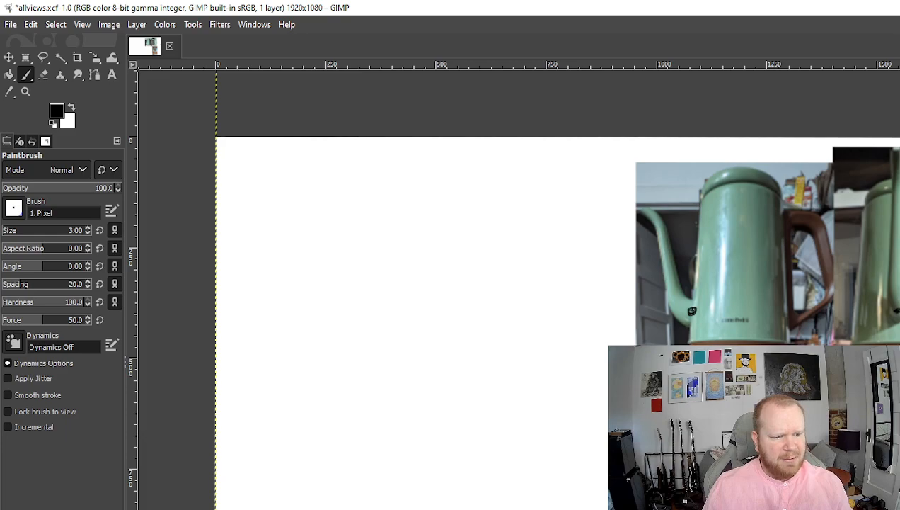
click(645, 208)
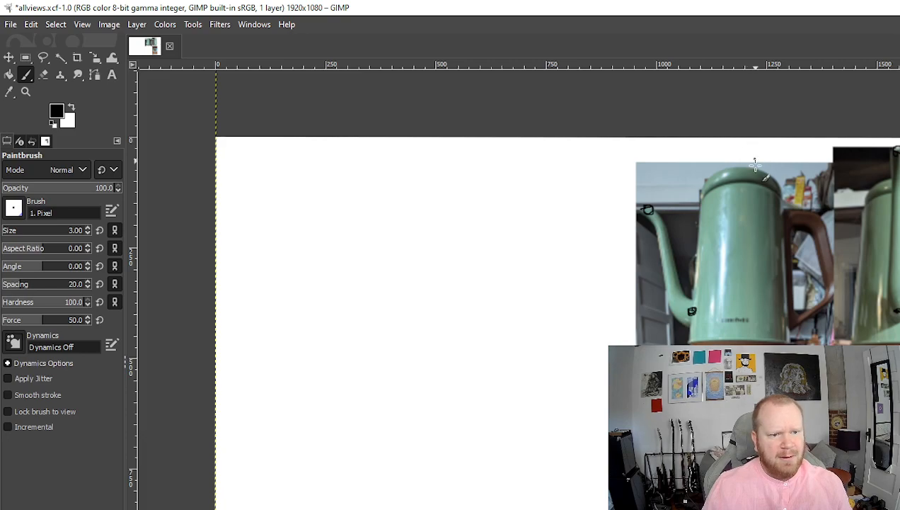
mouse_move(740, 172)
mouse_down()
mouse_move(751, 166)
mouse_move(741, 170)
mouse_up()
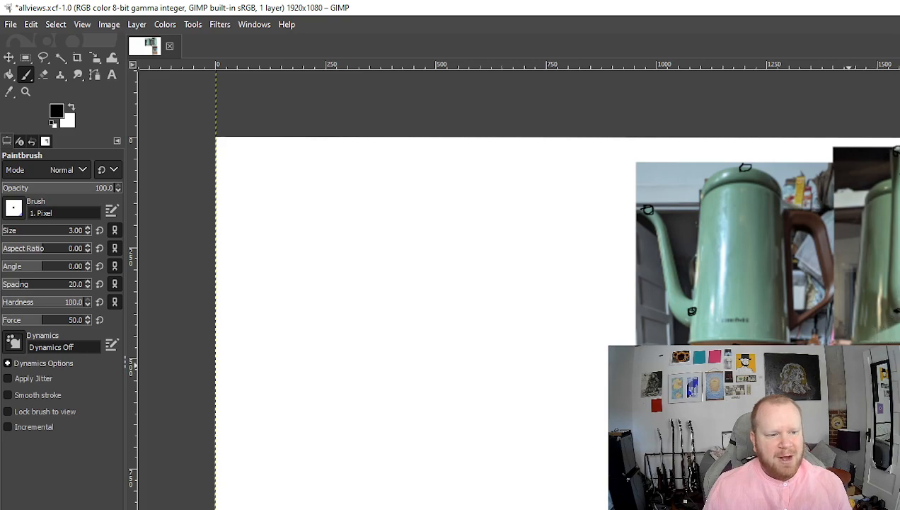
- Draw an arrowed vertical line between the photos, plus a horizontal line and squiggle below the front view
mouse_move(835, 378)
mouse_down()
mouse_move(840, 170)
mouse_move(848, 186)
mouse_up()
mouse_move(811, 154)
mouse_down()
mouse_move(827, 152)
mouse_move(812, 160)
mouse_up()
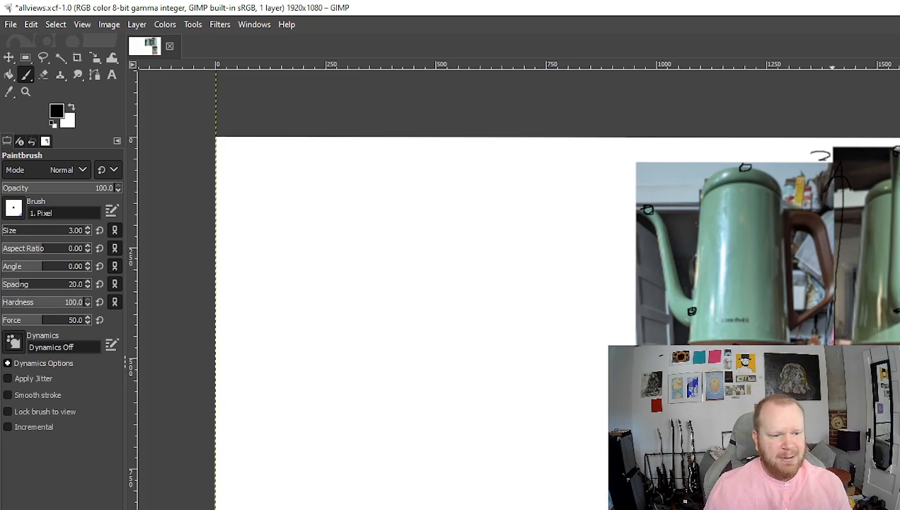
mouse_move(606, 364)
mouse_down()
mouse_move(518, 373)
mouse_move(542, 384)
mouse_up()
mouse_move(502, 358)
mouse_down()
mouse_move(551, 341)
mouse_move(511, 377)
mouse_up()
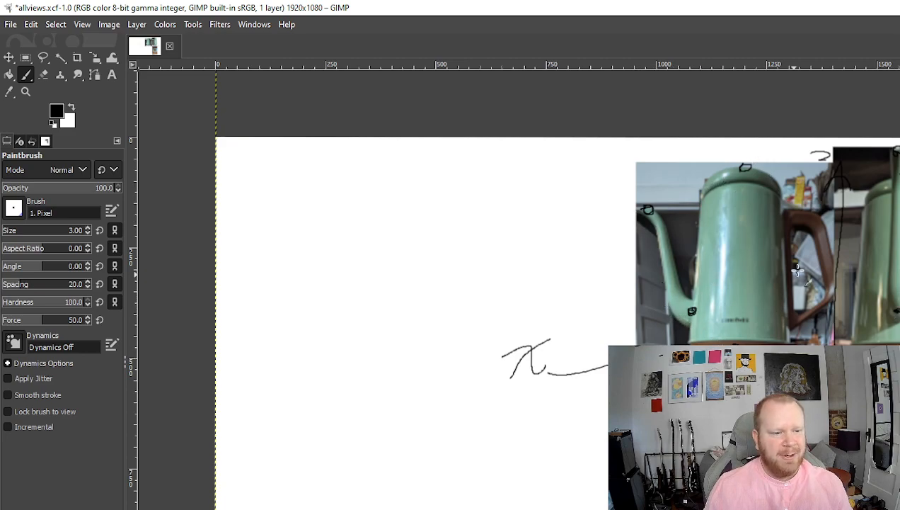
- Sketch a large rounded outline, then three arrowed axes from one centre point: down-left, right and up
mouse_move(334, 216)
mouse_down()
mouse_move(530, 263)
mouse_move(535, 508)
mouse_move(360, 185)
mouse_move(410, 190)
mouse_up()
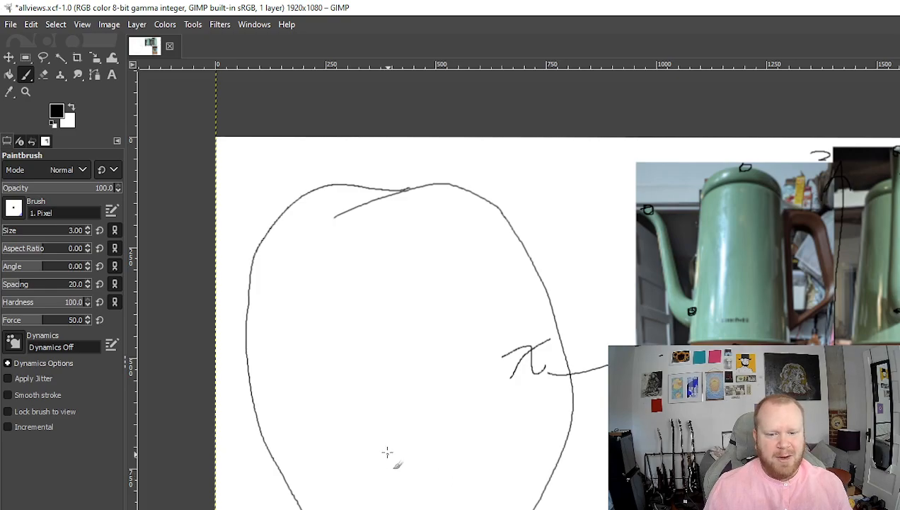
mouse_move(418, 370)
mouse_down()
mouse_move(323, 453)
mouse_move(322, 434)
mouse_move(349, 448)
mouse_up()
mouse_move(418, 371)
mouse_down()
mouse_move(514, 368)
mouse_move(499, 360)
mouse_move(515, 371)
mouse_move(485, 383)
mouse_up()
mouse_move(418, 371)
mouse_down()
mouse_move(416, 230)
mouse_move(428, 252)
mouse_up()
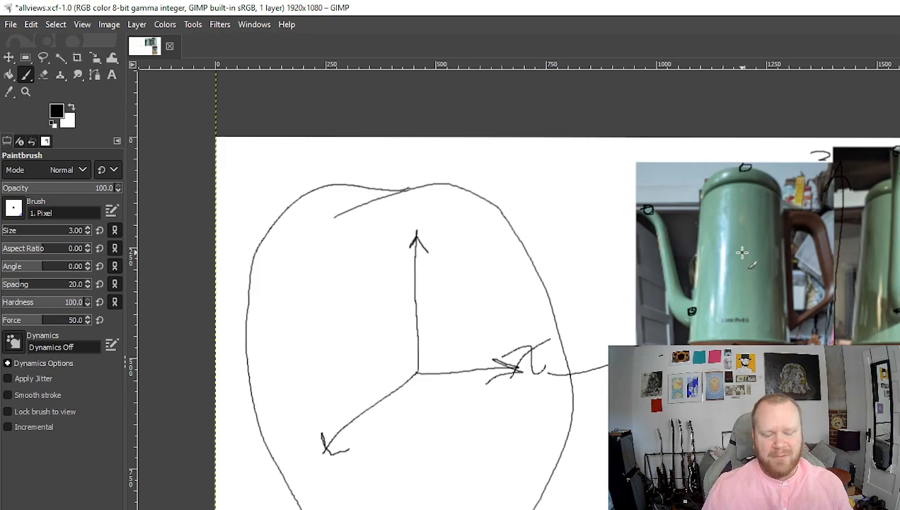
- Undo the outline, axes and teapot marks with four Ctrl+Z presses, then switch to OBS Studio
key(ctrl+z)
key(ctrl+z)
key(ctrl+z)
key(ctrl+z)
key(ctrl+z)
key(ctrl+z)
key(ctrl+z)
key(ctrl+z)
key(ctrl+z)
key(ctrl+z)
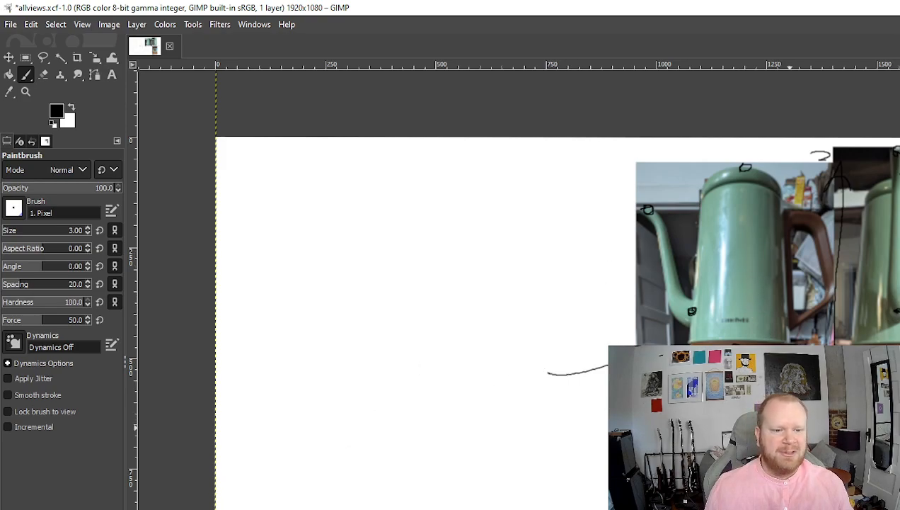
key(ctrl+z)
key(ctrl+z)
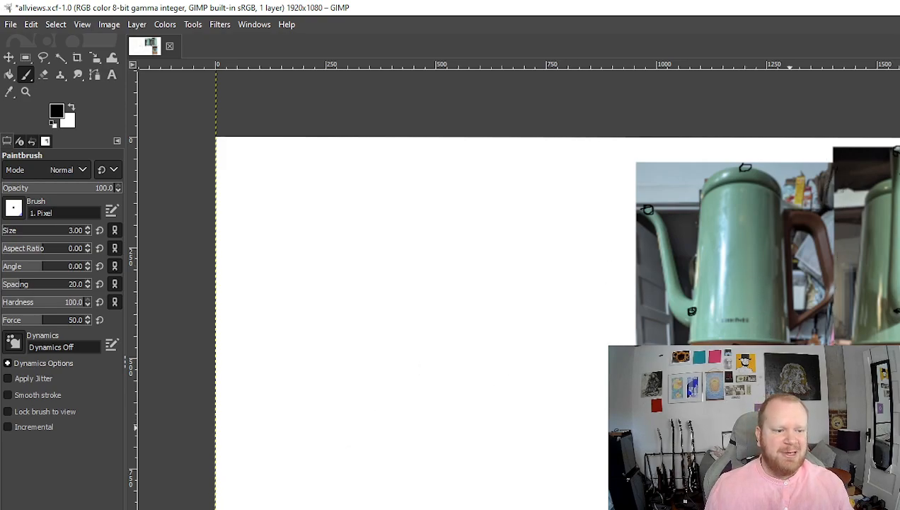
key(ctrl+z)
key(ctrl+z)
key(ctrl+z)
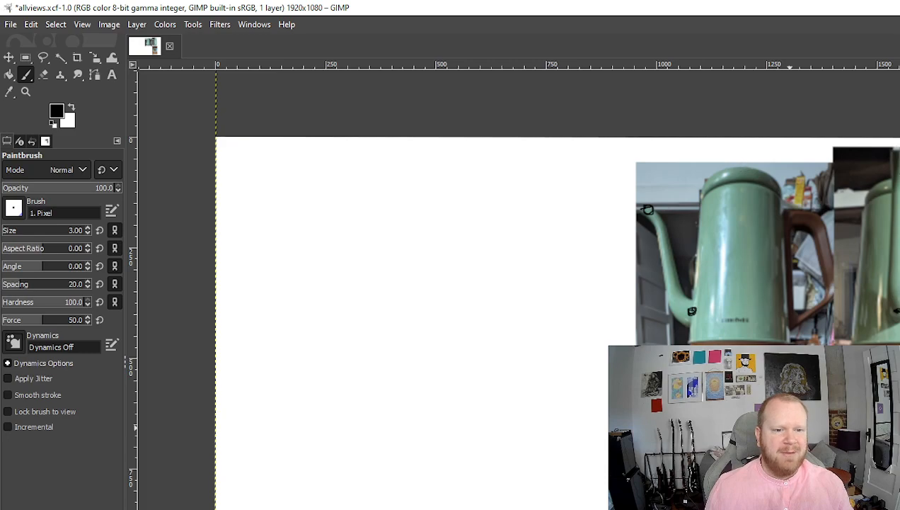
key(ctrl+z)
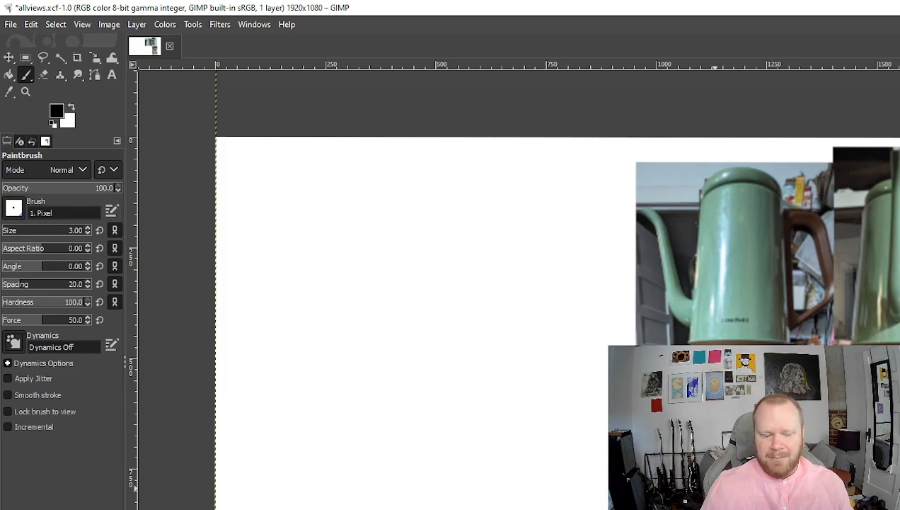
key(alt+Tab)
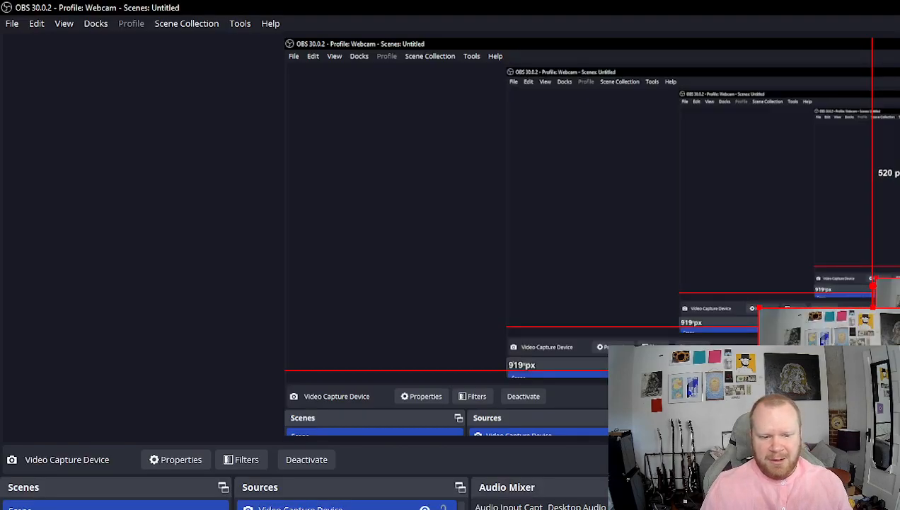